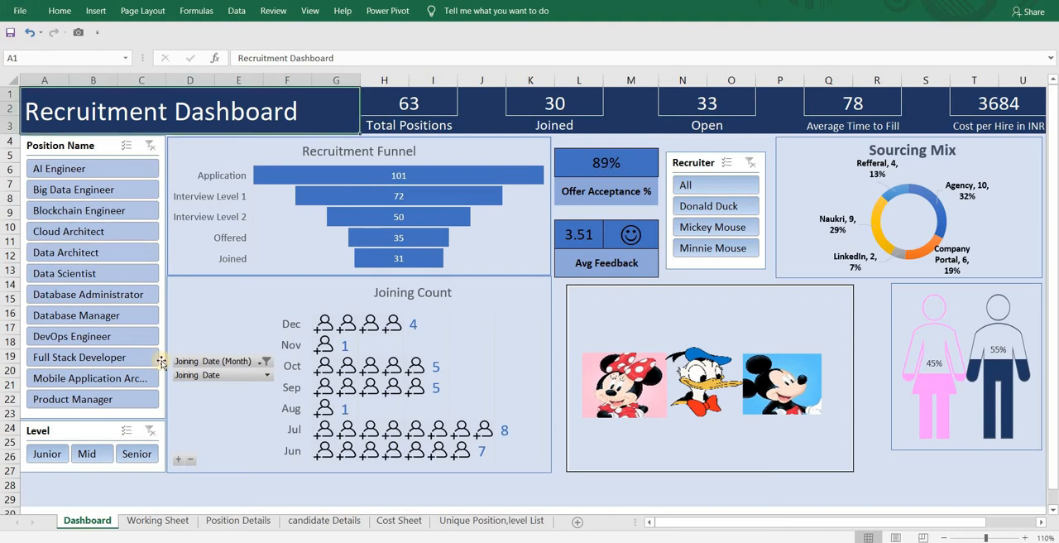
- Demonstrate the dashboard slicers with Full Stack Developer, Mid-level Big Data Engineer and recruiter Donald Duck, clearing the position and level filters between views
click(79, 357)
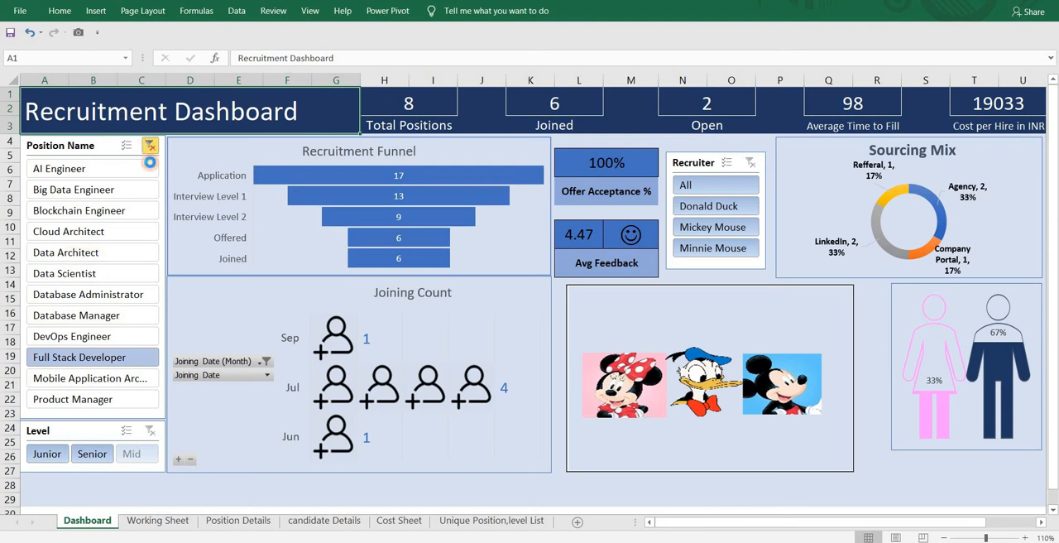
click(150, 145)
click(88, 452)
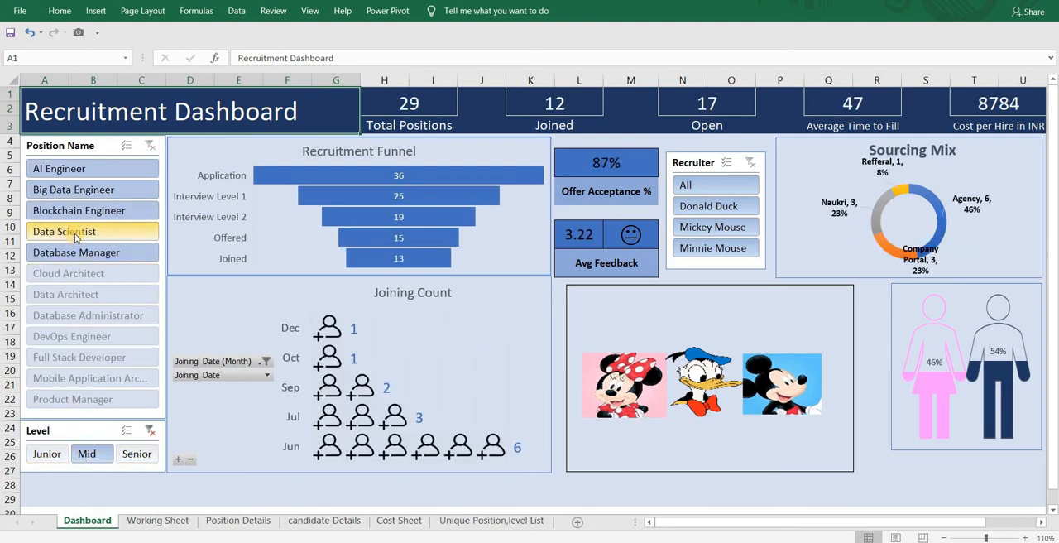
click(81, 188)
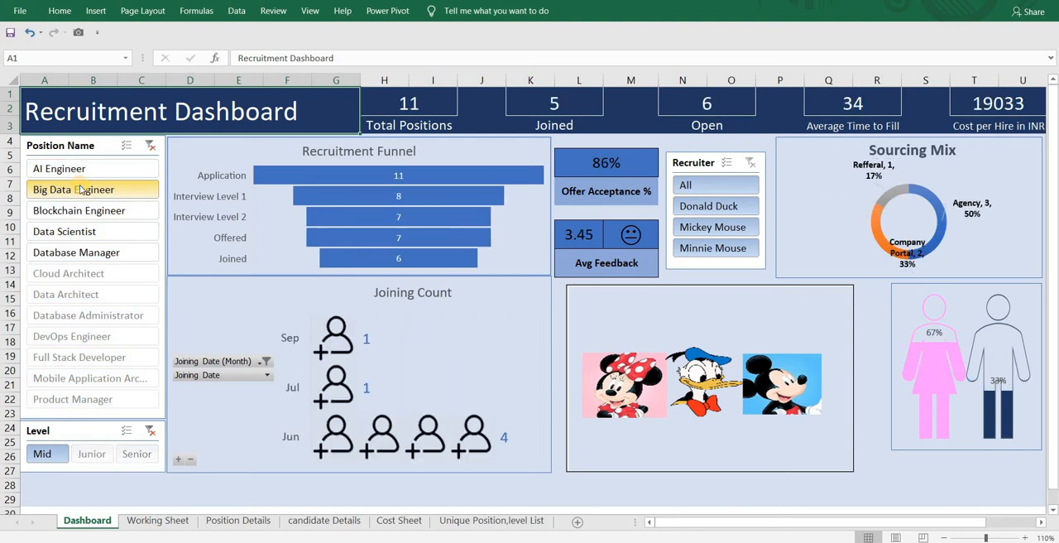
click(150, 144)
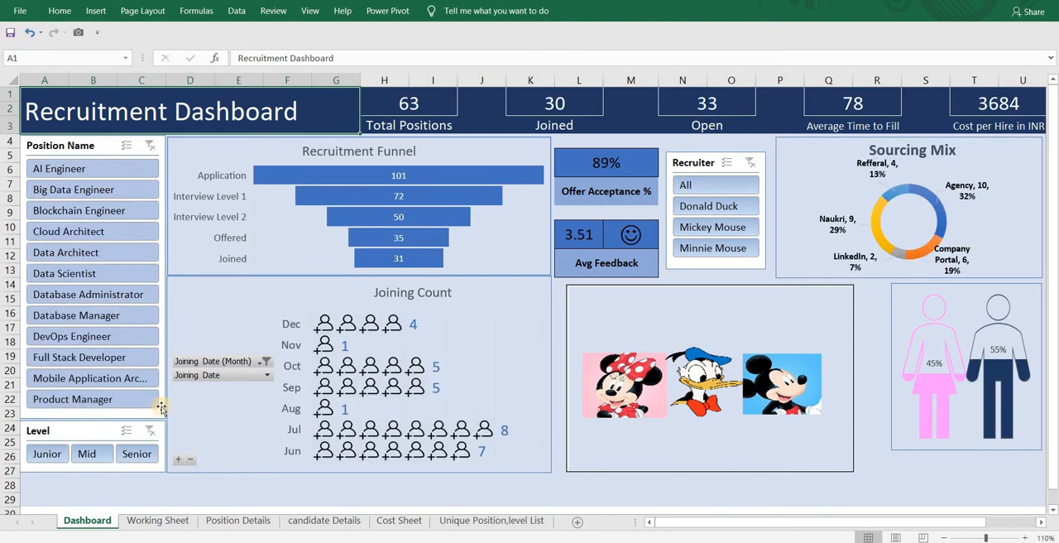
click(717, 215)
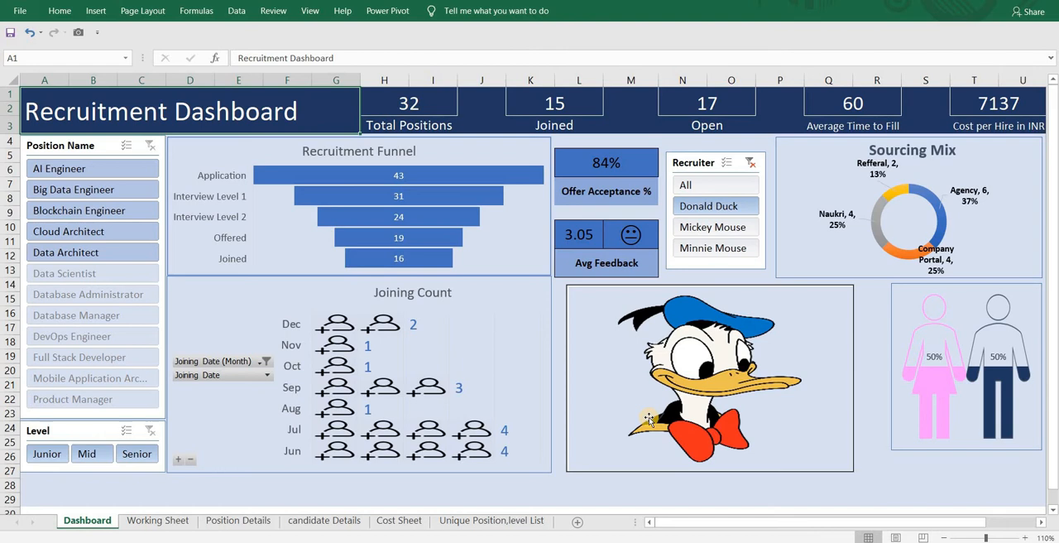
- Switch to the Recruitment Dashboard Tutorial workbook and examine the Open- Y/N, Candidate Name and Close Date columns on Position Details
mouse_move(528, 541)
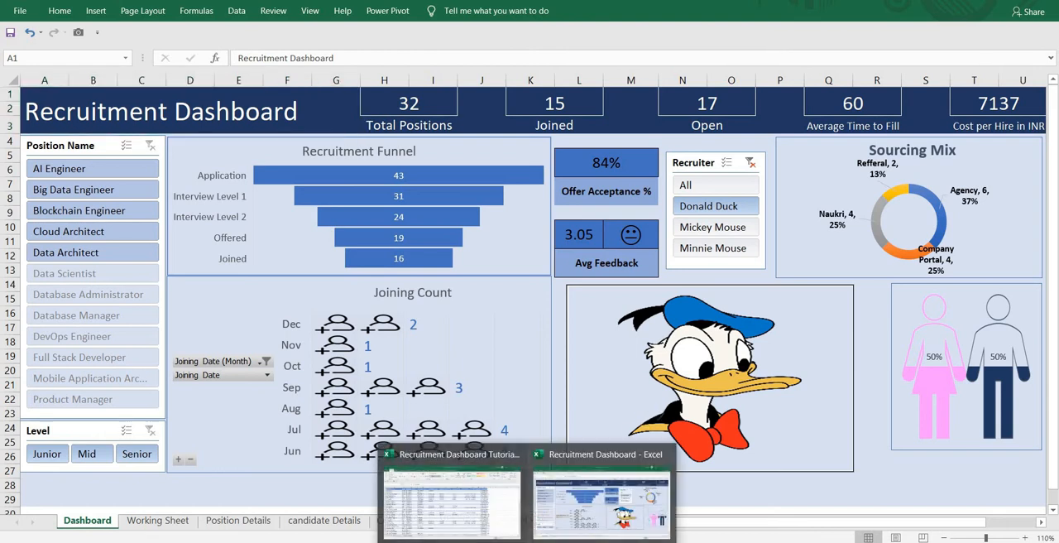
click(483, 505)
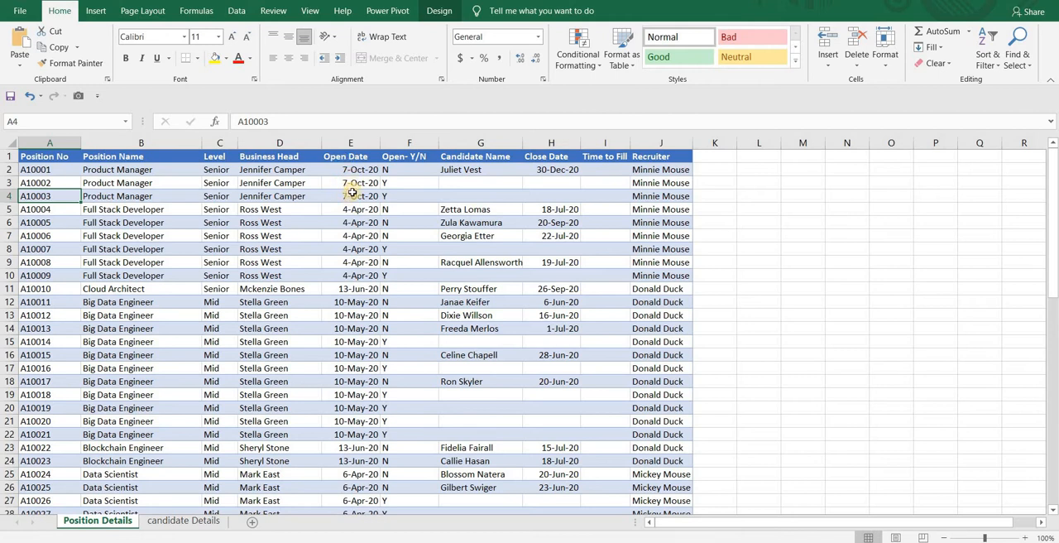
click(406, 171)
click(431, 186)
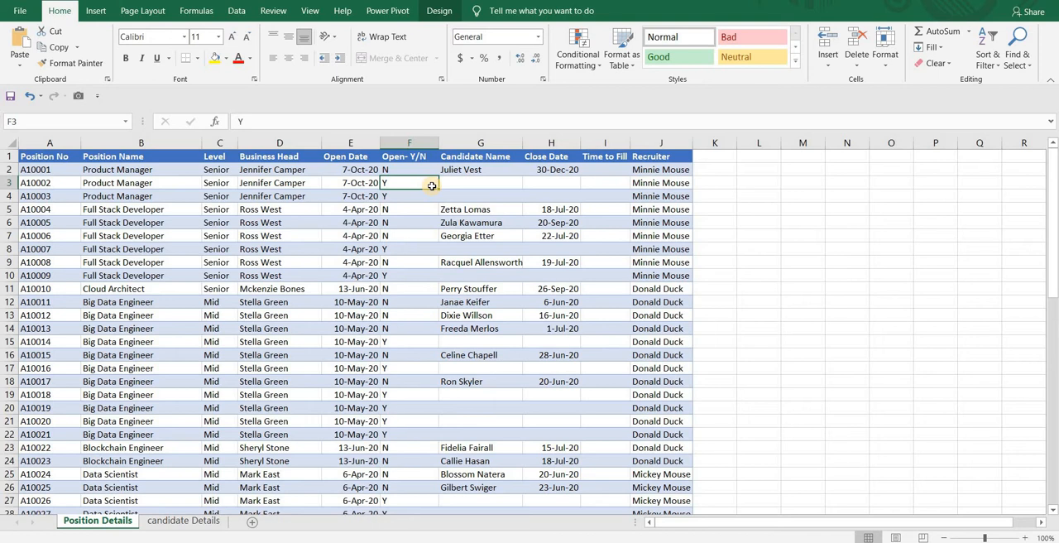
drag(403, 170, 451, 170)
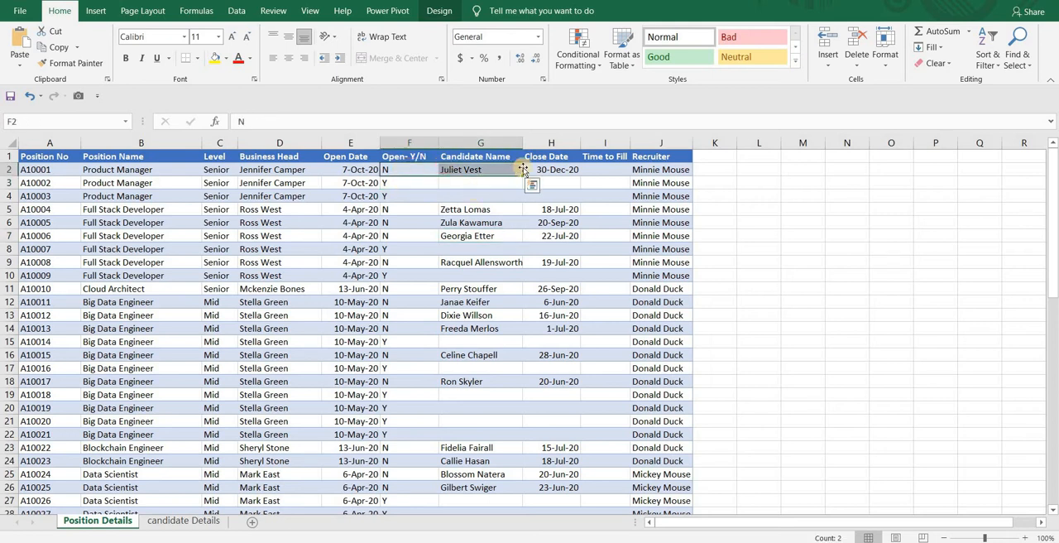
click(532, 168)
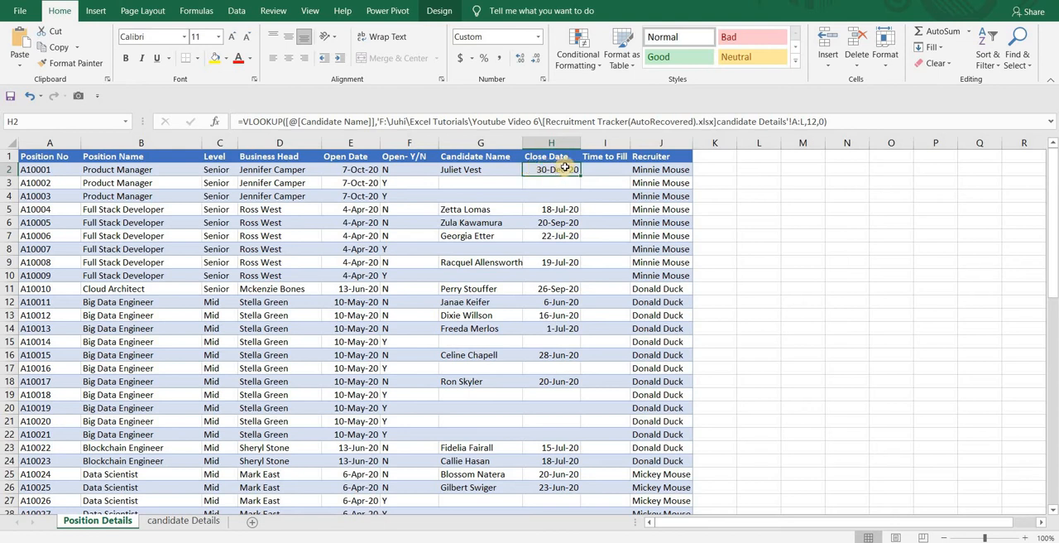
- Try calculating Time to Fill as Close Date minus Open Date from cell I2, and check the results for open positions
click(611, 168)
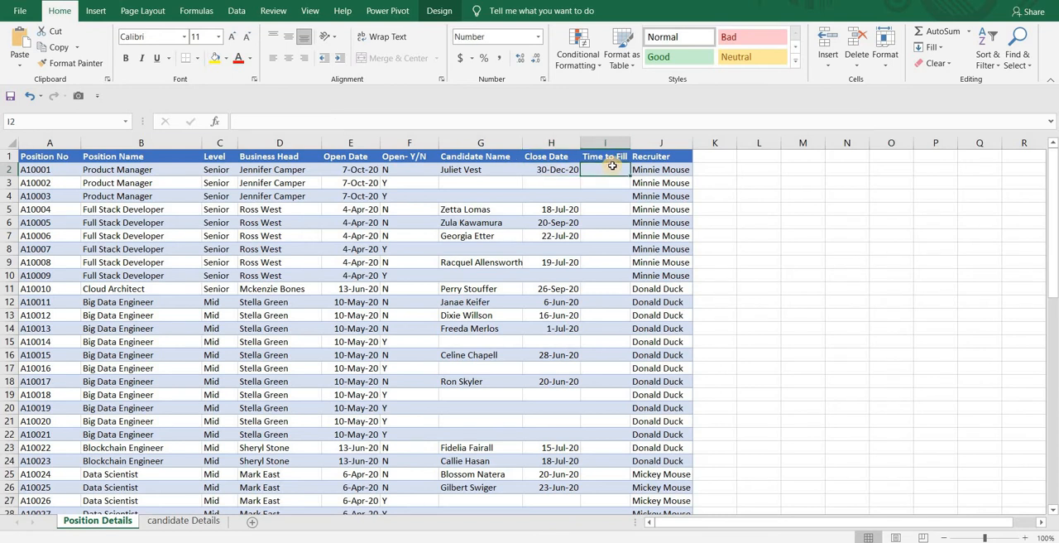
text(=)
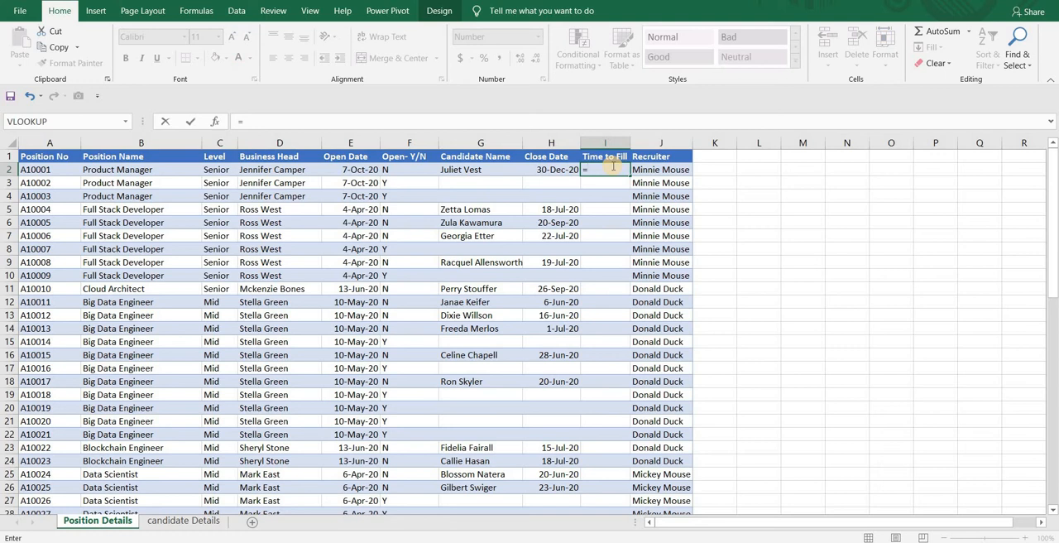
click(562, 170)
text(-)
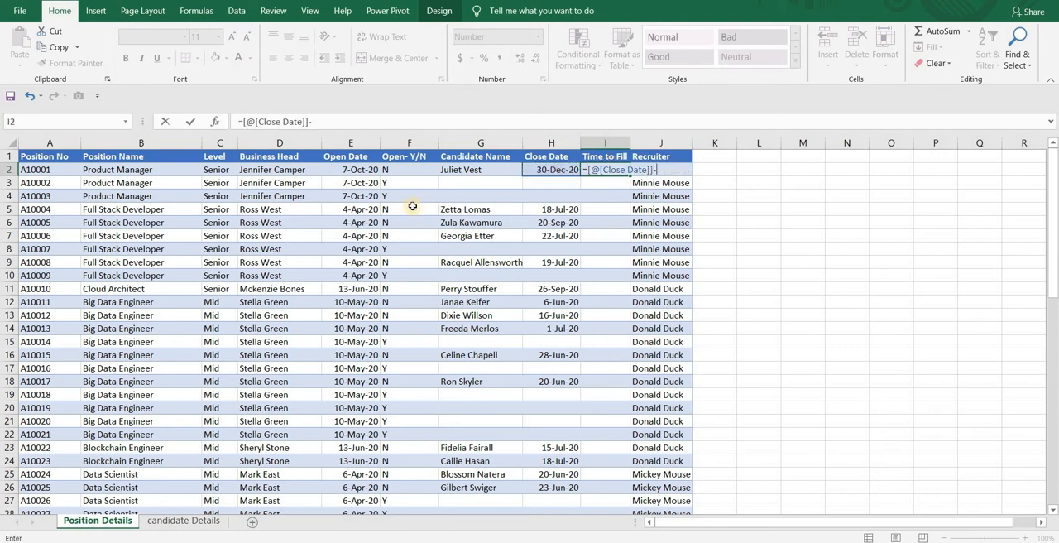
click(367, 169)
key(Return)
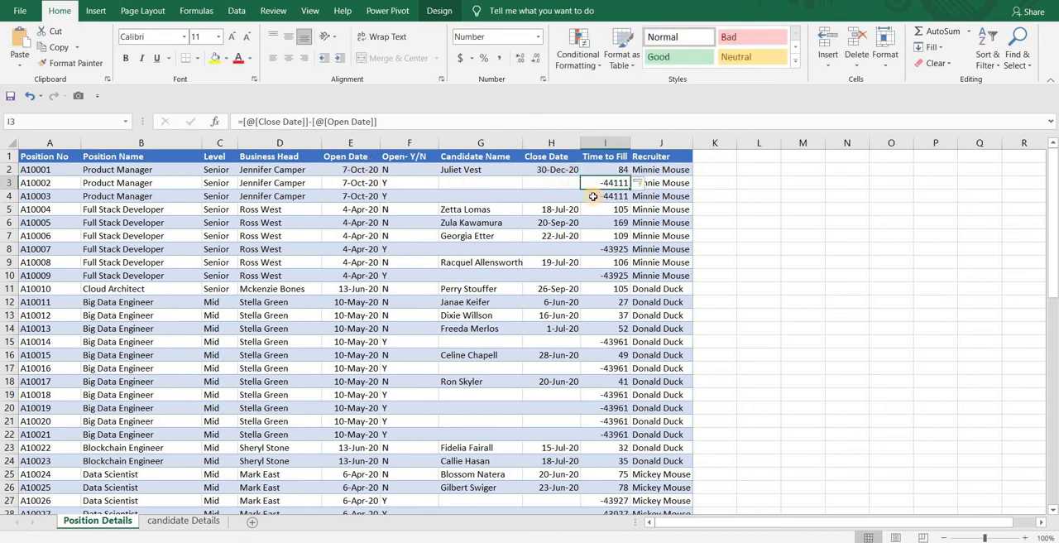
click(588, 195)
click(605, 249)
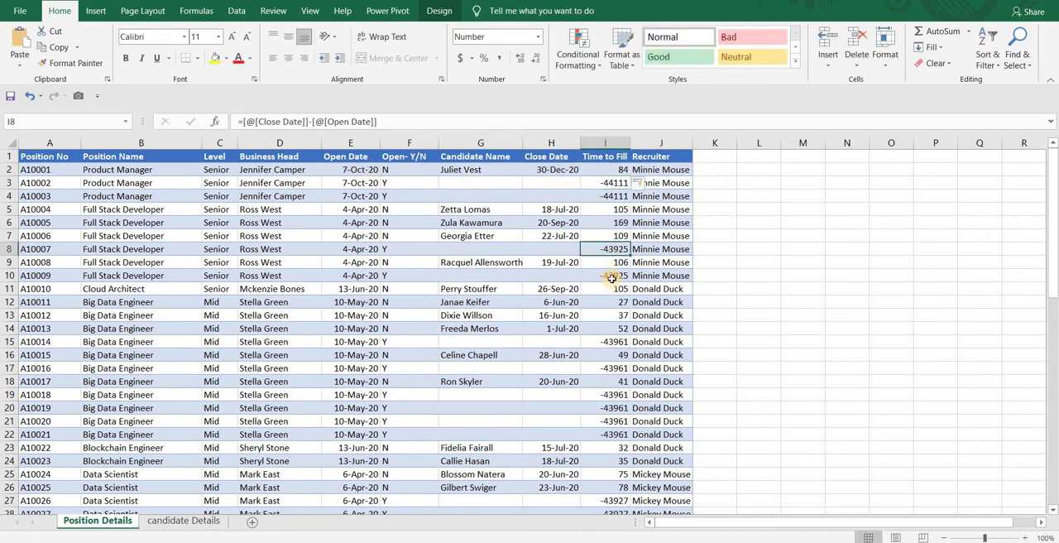
click(608, 274)
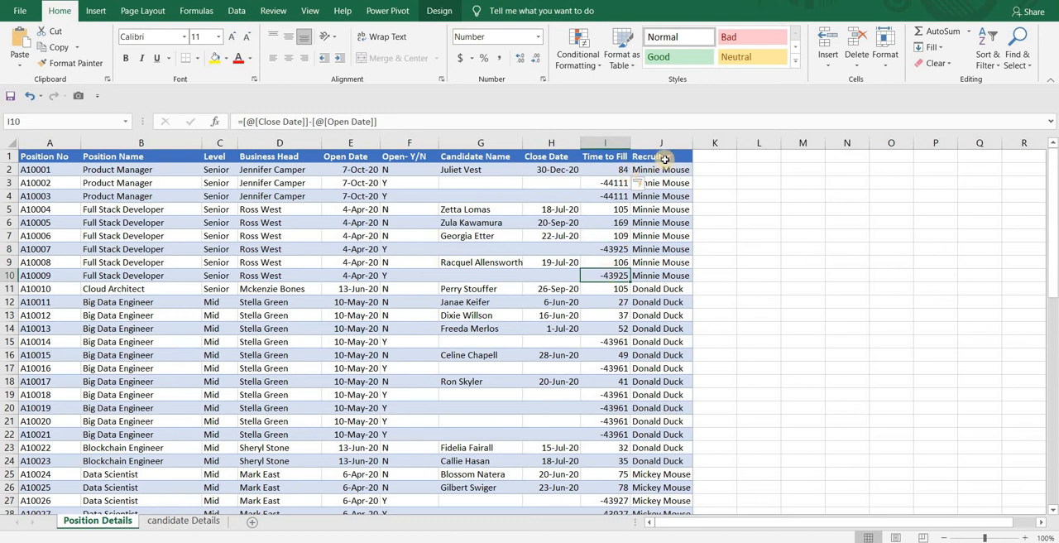
- Replace the Time to Fill formula in I2 with an IF formula whose logical test is ISBLANK of the Close Date
click(615, 172)
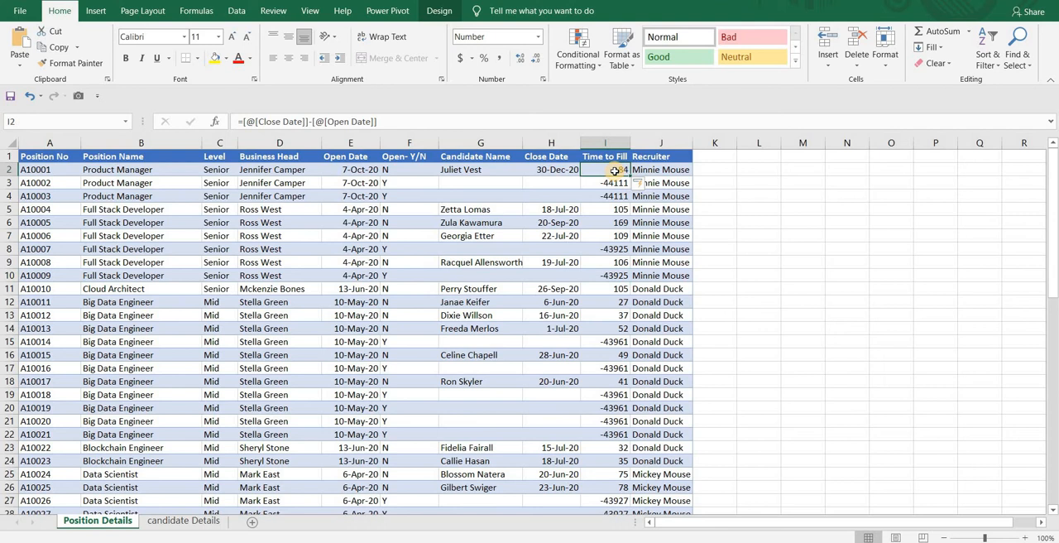
key(ctrl+z)
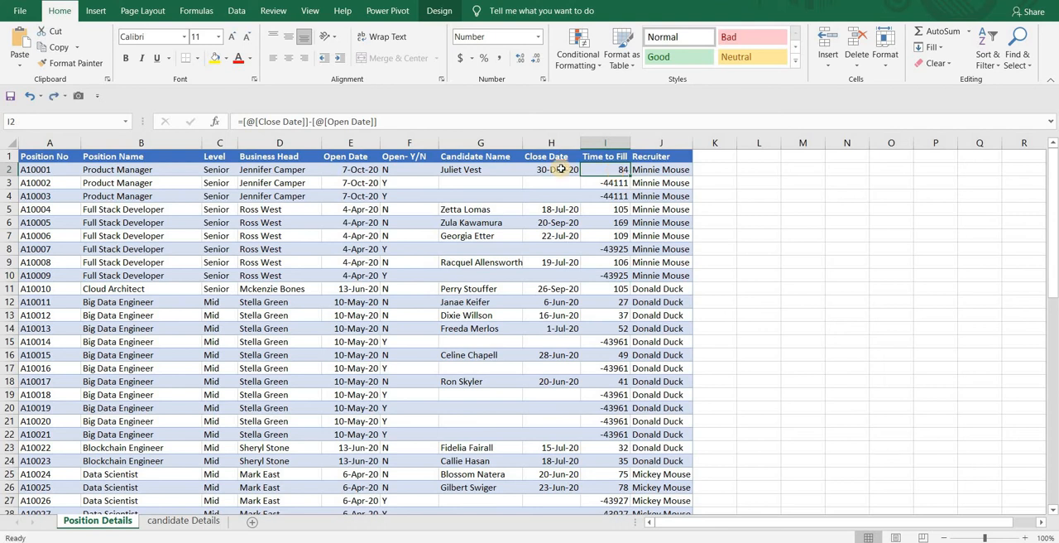
text(=if)
key(Tab)
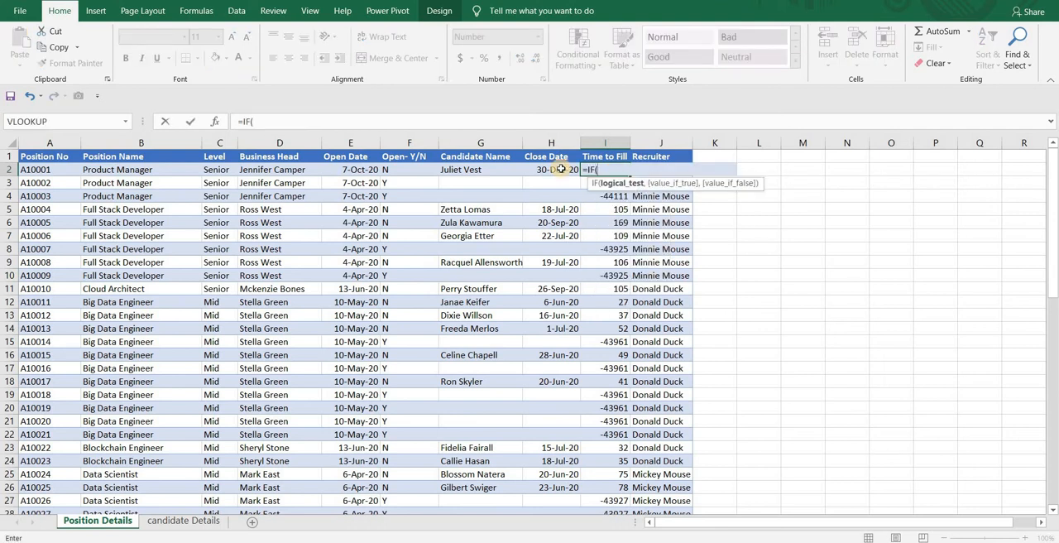
text(isblank)
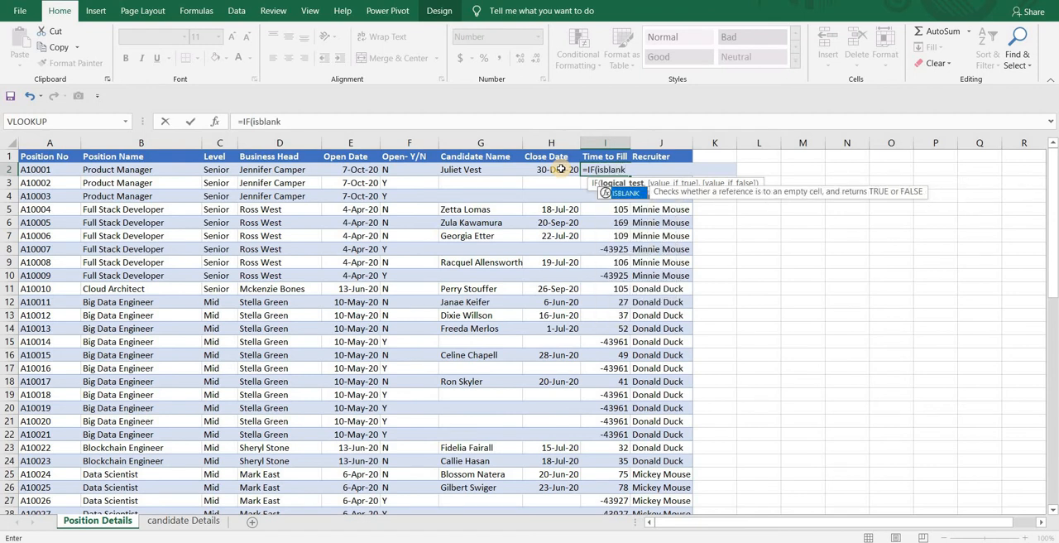
key(Tab)
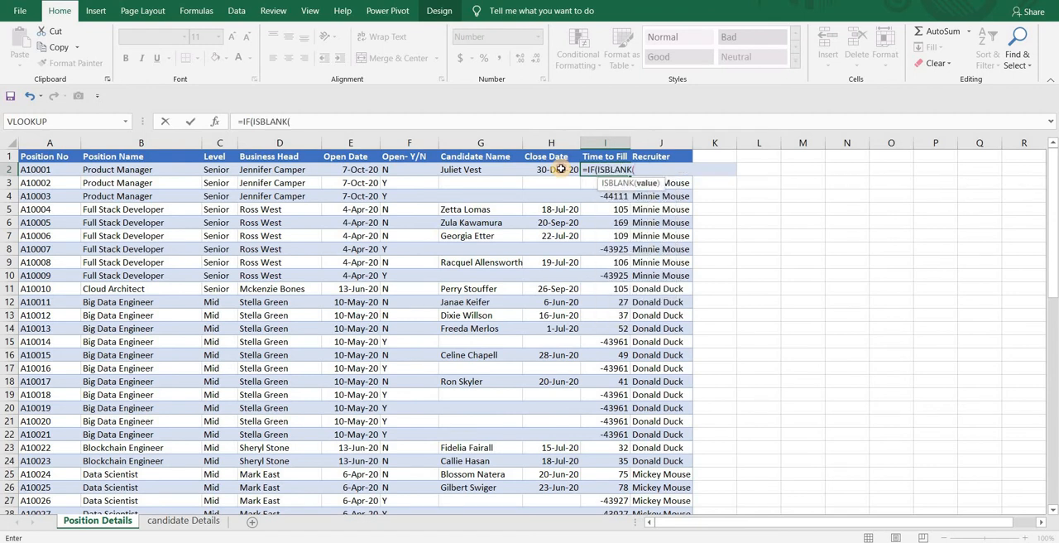
click(561, 169)
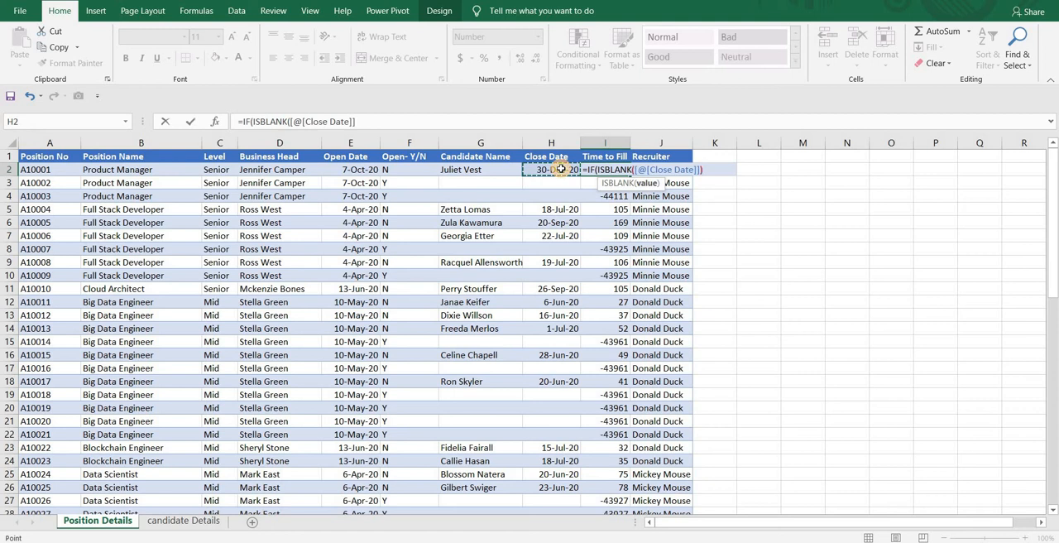
text())
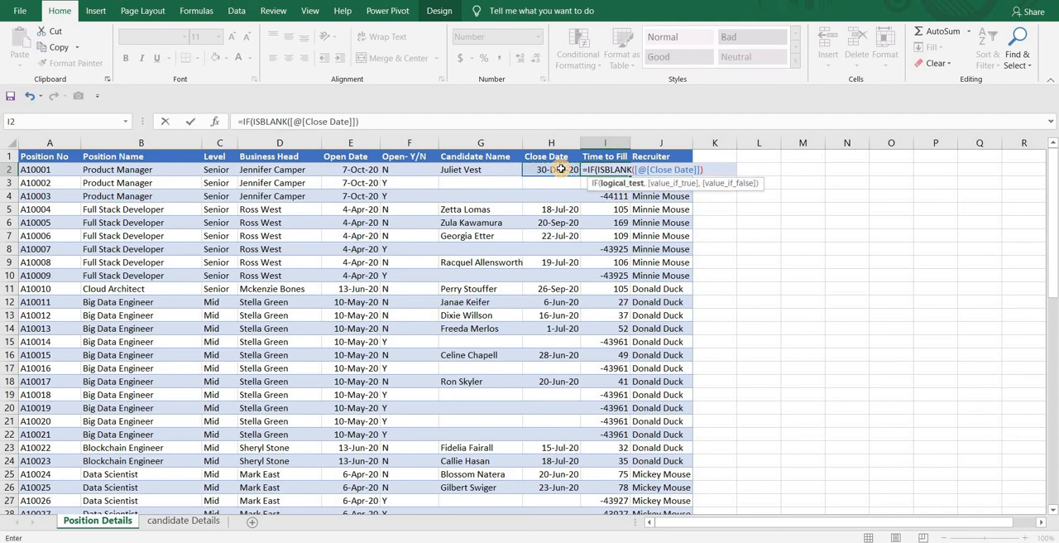
text(,)
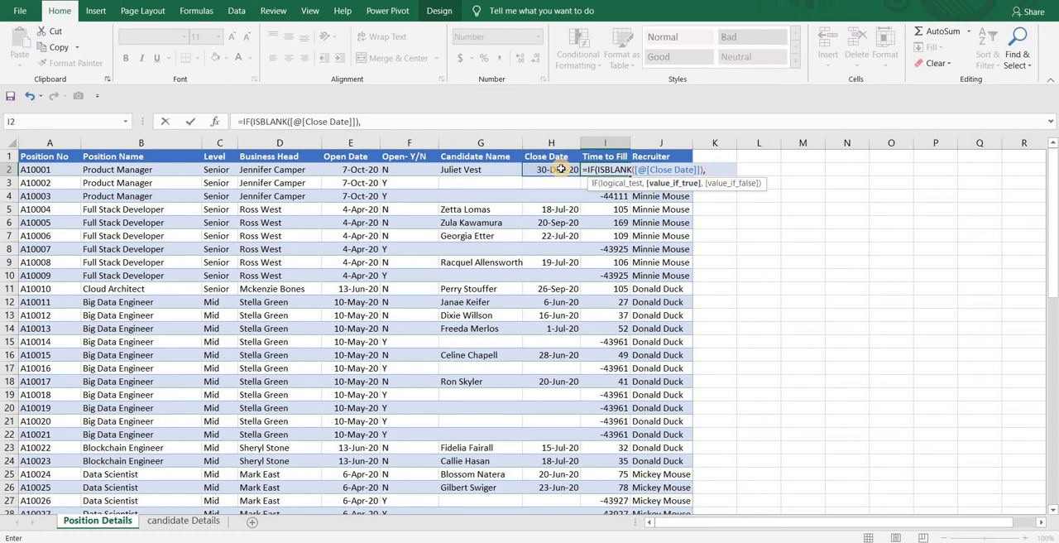
- Complete the IF formula to return "" when the test is true and Close Date minus Open Date otherwise
text("",)
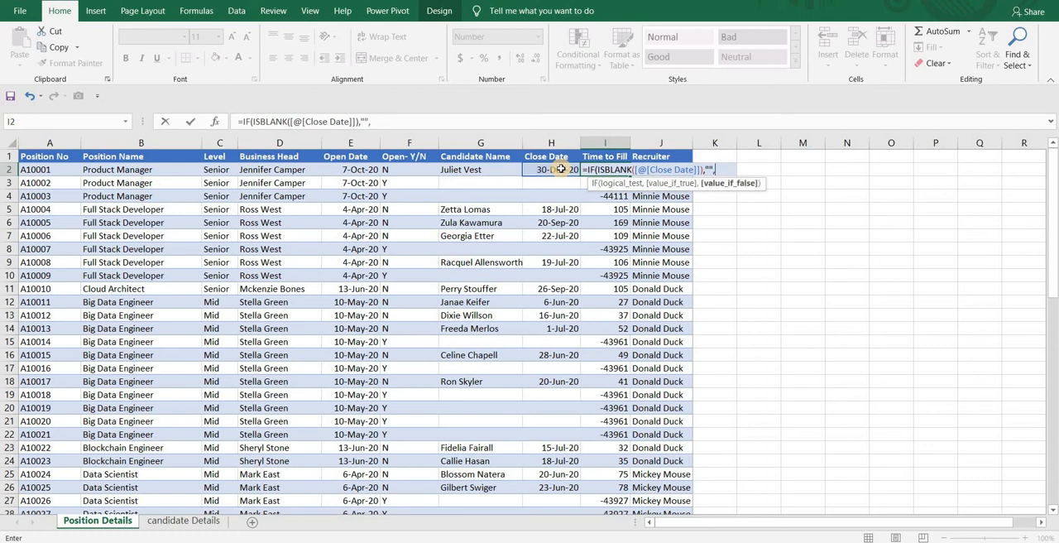
click(561, 169)
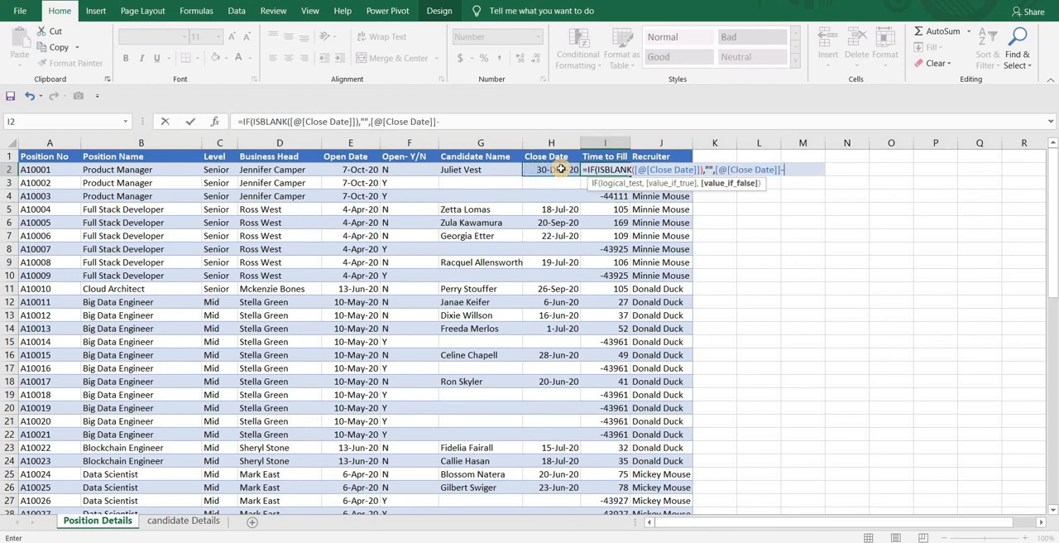
text(-)
click(330, 170)
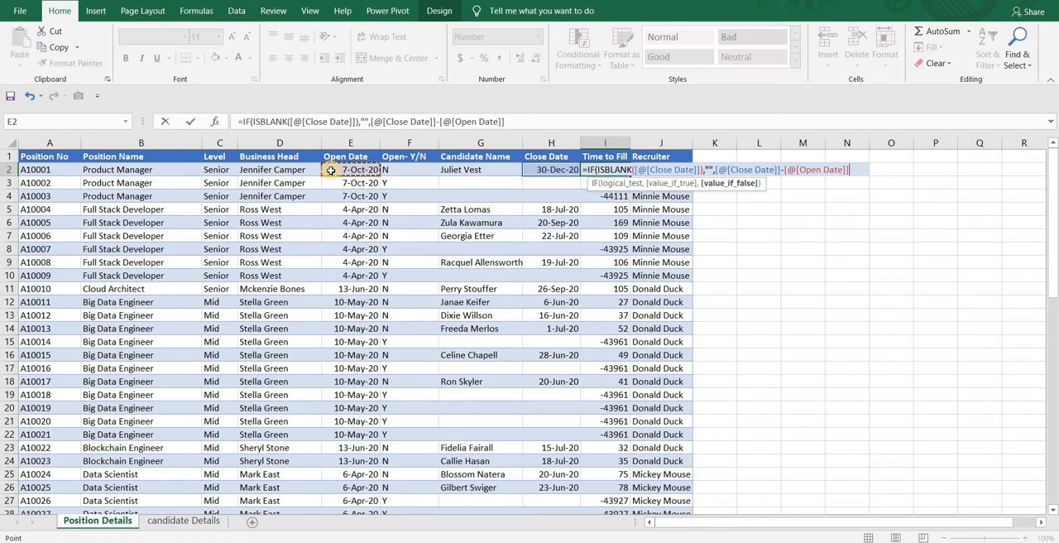
text())
key(Return)
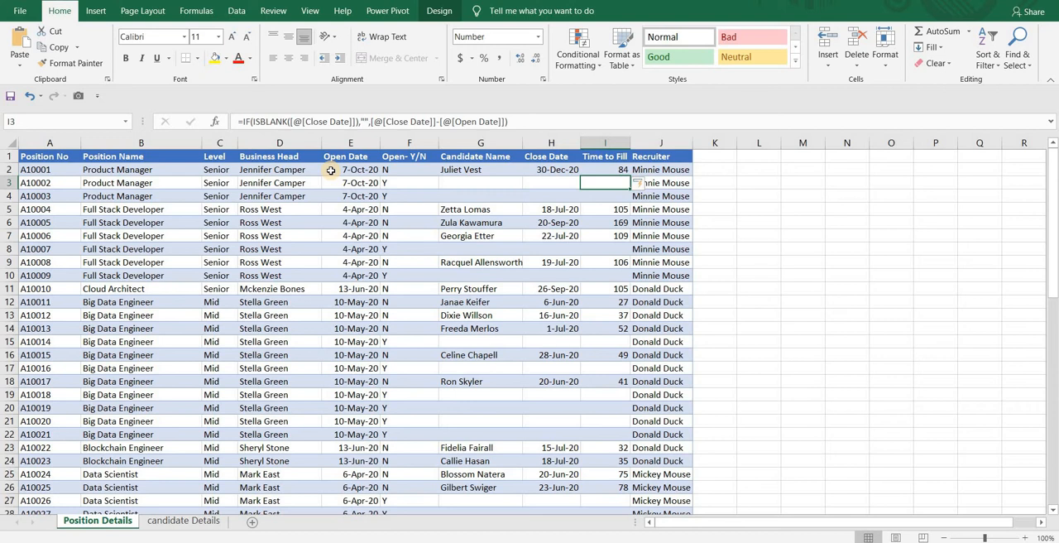
- Open the candidate Details sheet at its first columns, starting with Candidate Name
click(666, 221)
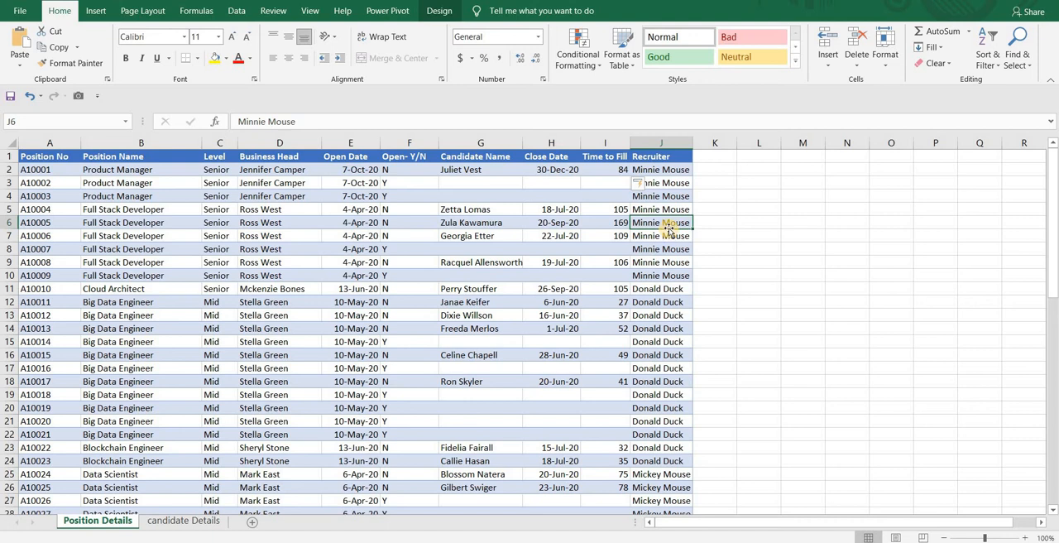
click(757, 169)
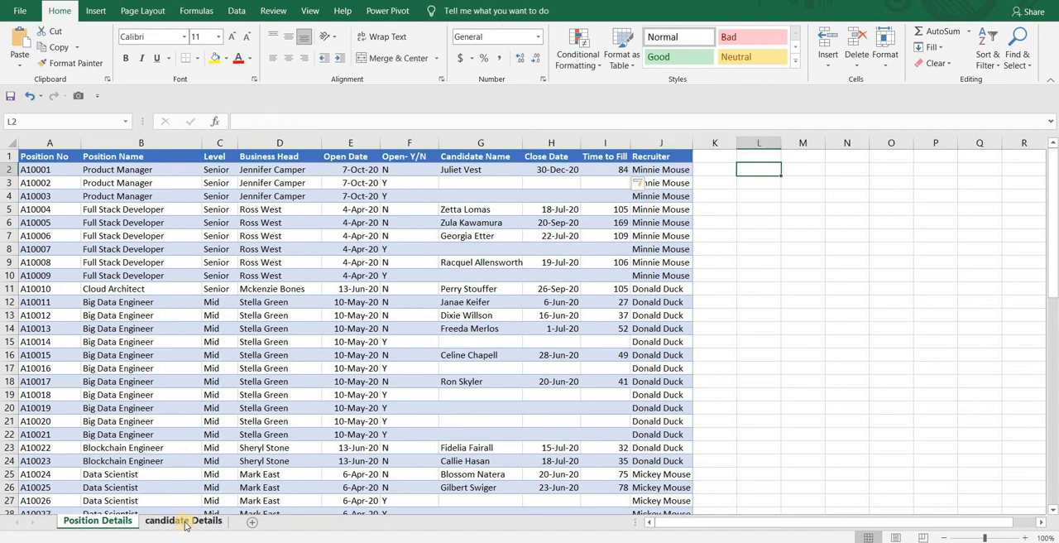
click(186, 522)
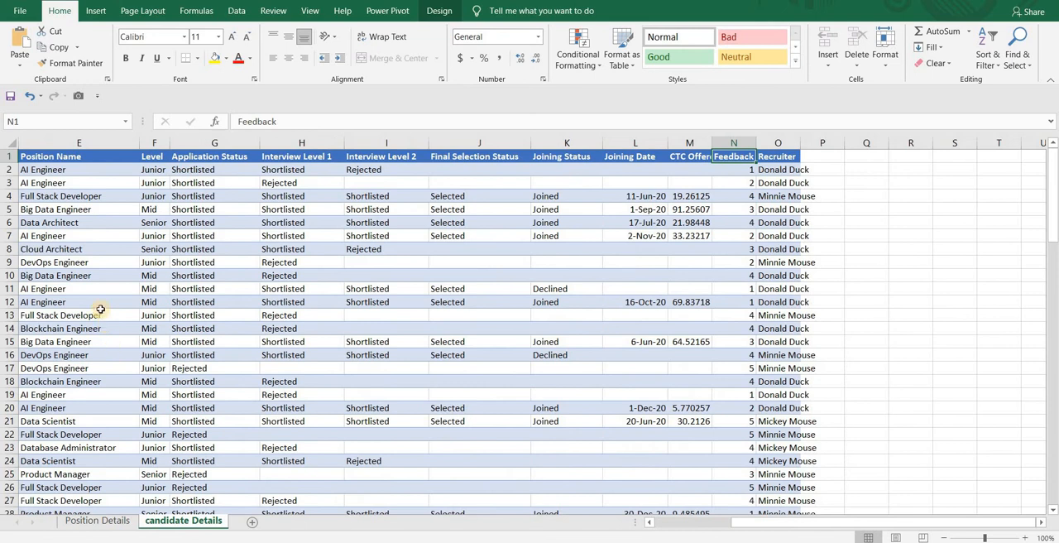
drag(749, 523, 578, 539)
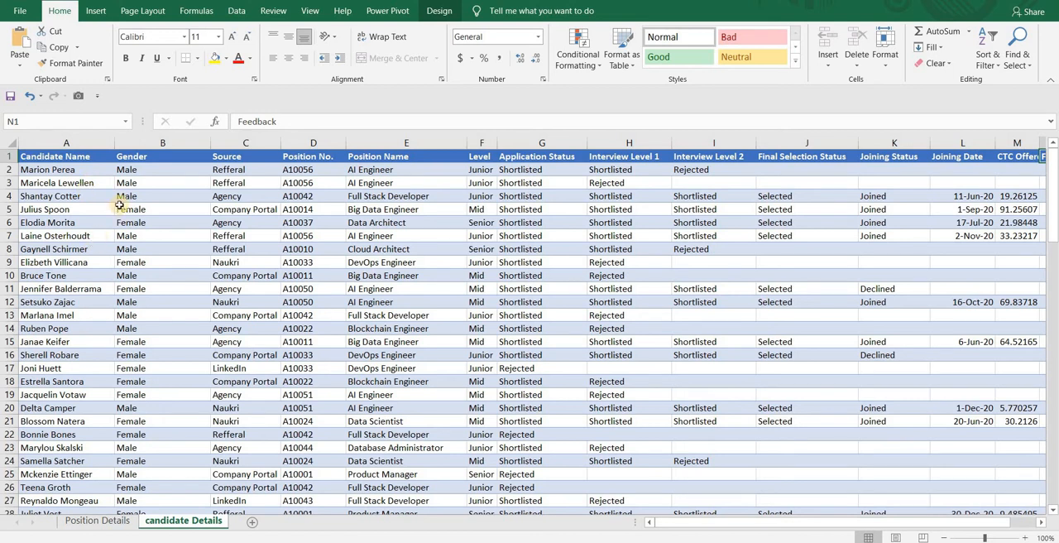
- Turn on header filters for the candidate table and review the options listed for the Source column
click(246, 155)
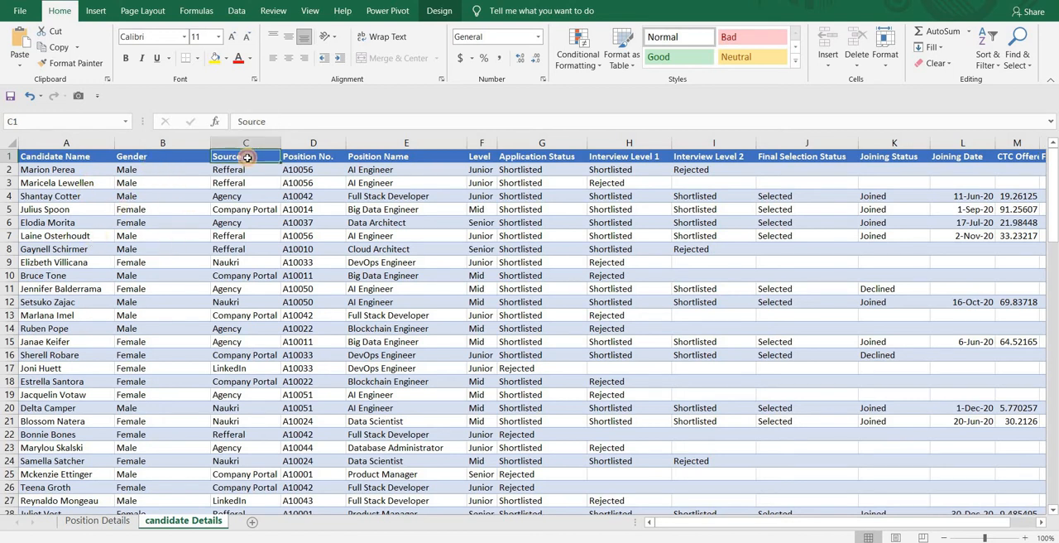
key(ctrl+shift+l)
click(274, 156)
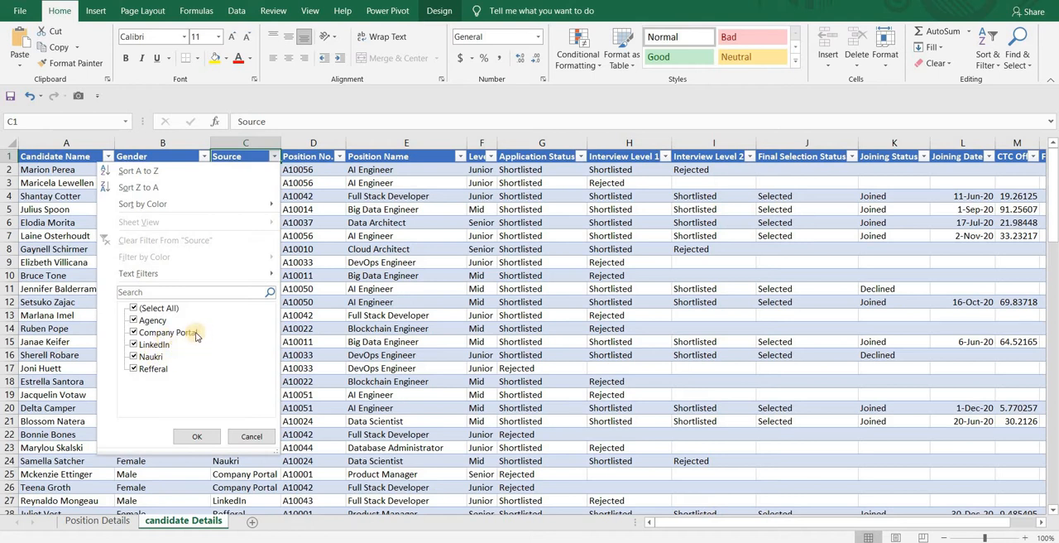
click(292, 184)
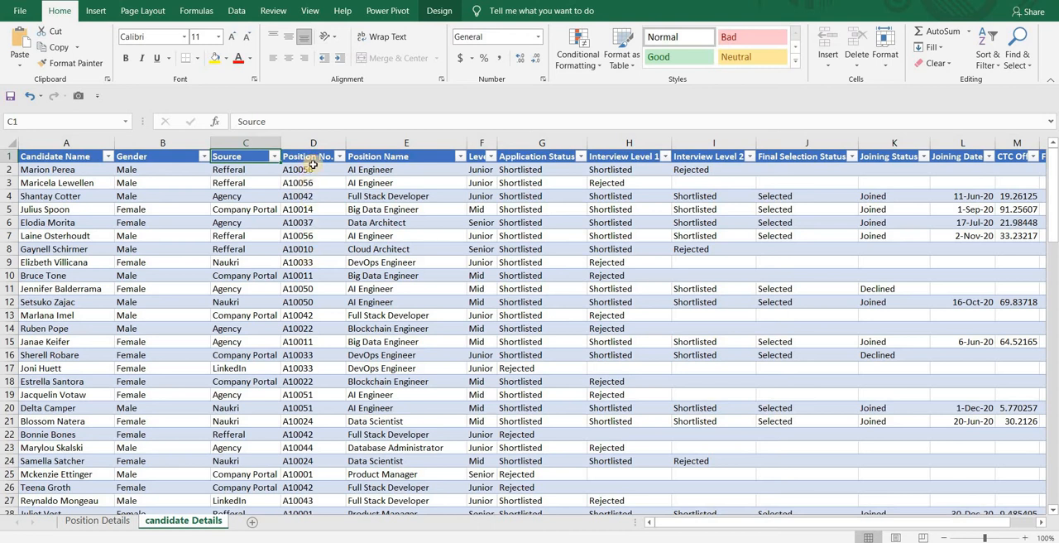
- Review the Application Status filter options and compare the entries in the Application Status, Interview Level 1 and Interview Level 2 columns
click(580, 157)
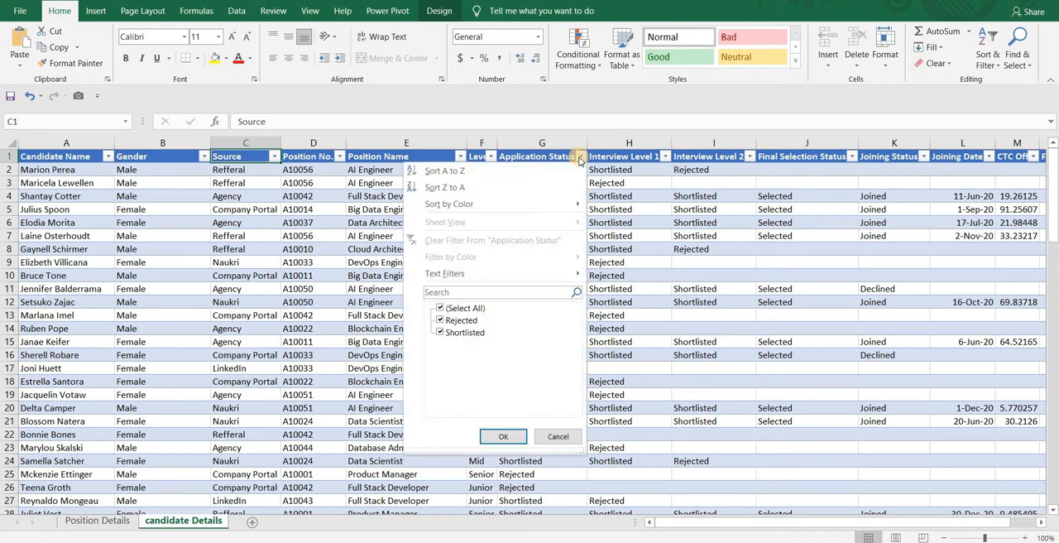
click(595, 166)
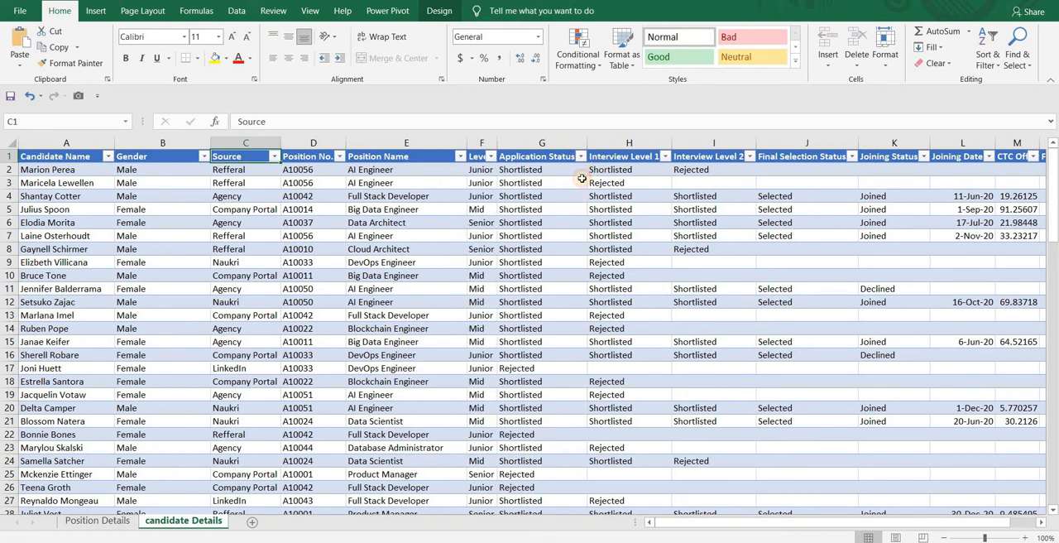
click(557, 170)
drag(558, 170, 592, 168)
drag(593, 168, 619, 175)
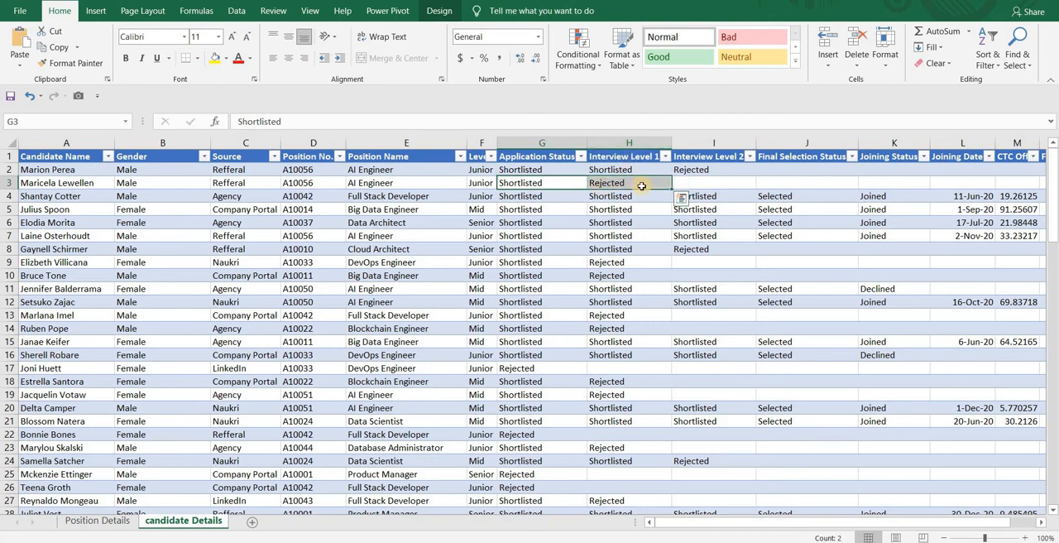
click(646, 171)
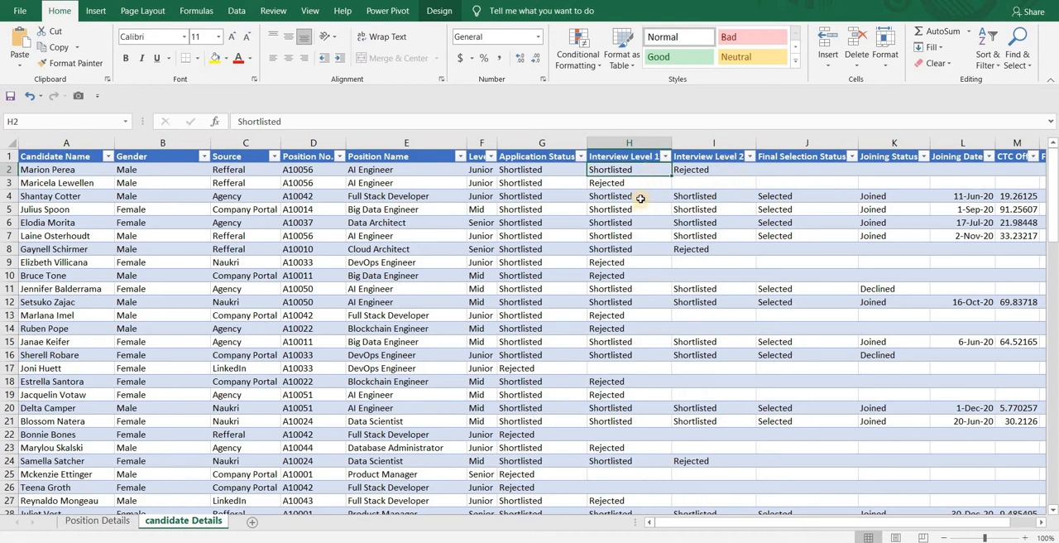
drag(641, 198, 697, 196)
drag(629, 173, 693, 166)
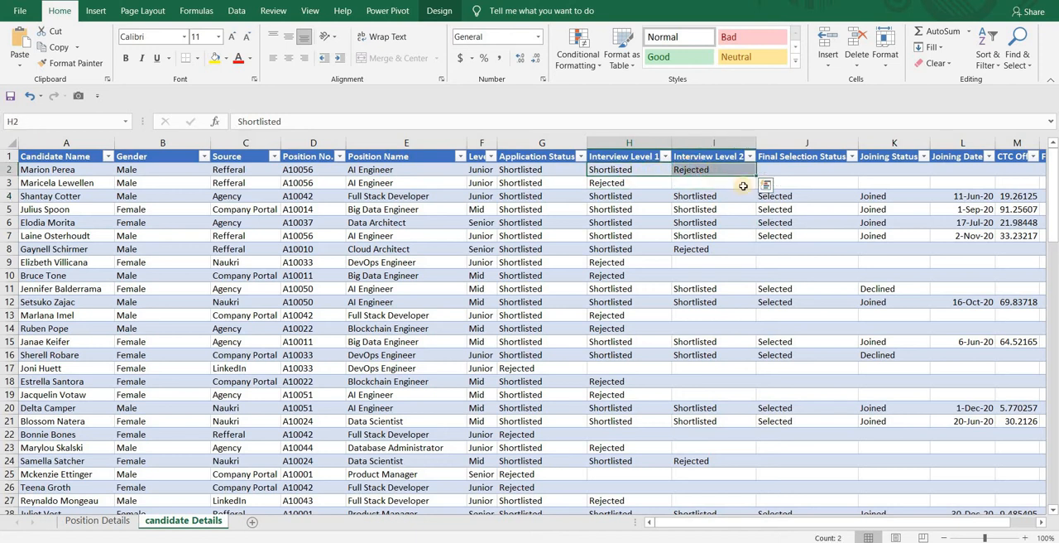
- Examine the Final Selection Status, Joining Status, Joining Date and CTC offer entries of the selected candidates
click(786, 198)
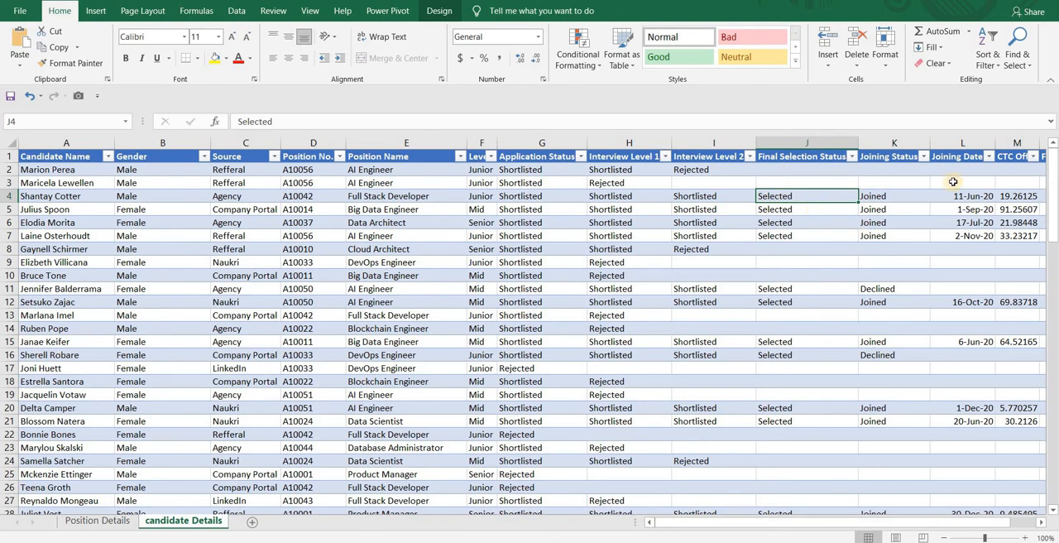
click(906, 217)
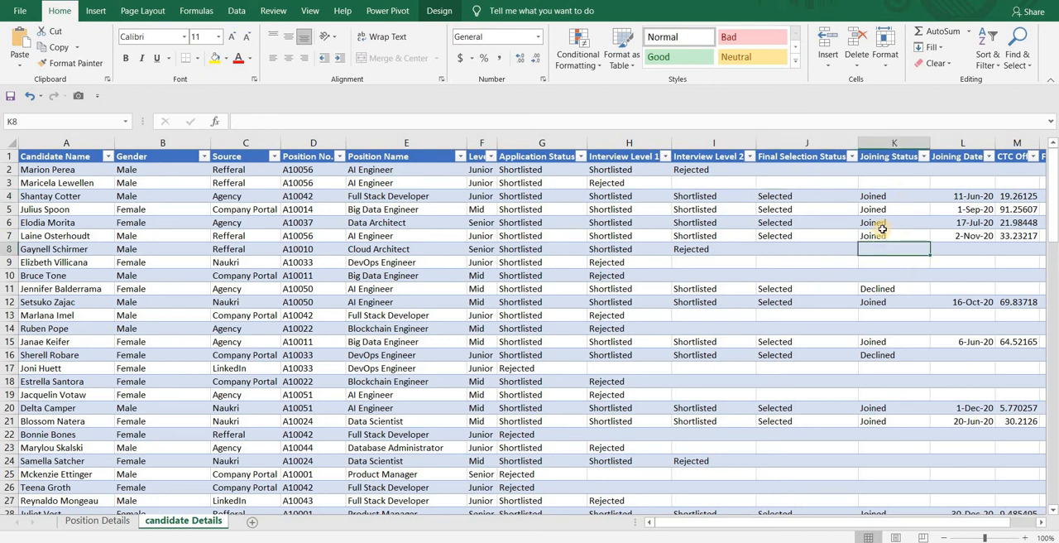
click(884, 234)
click(887, 290)
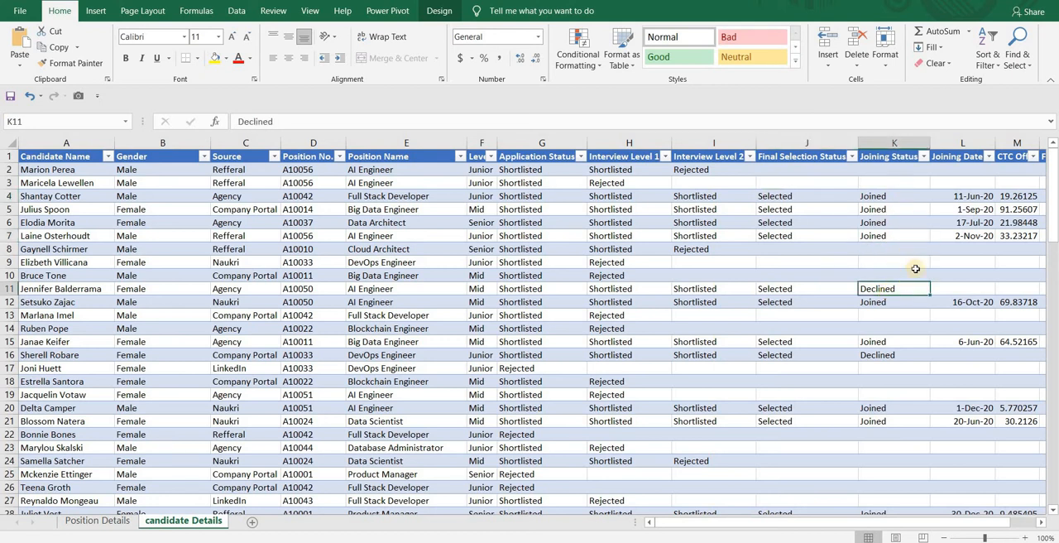
click(918, 236)
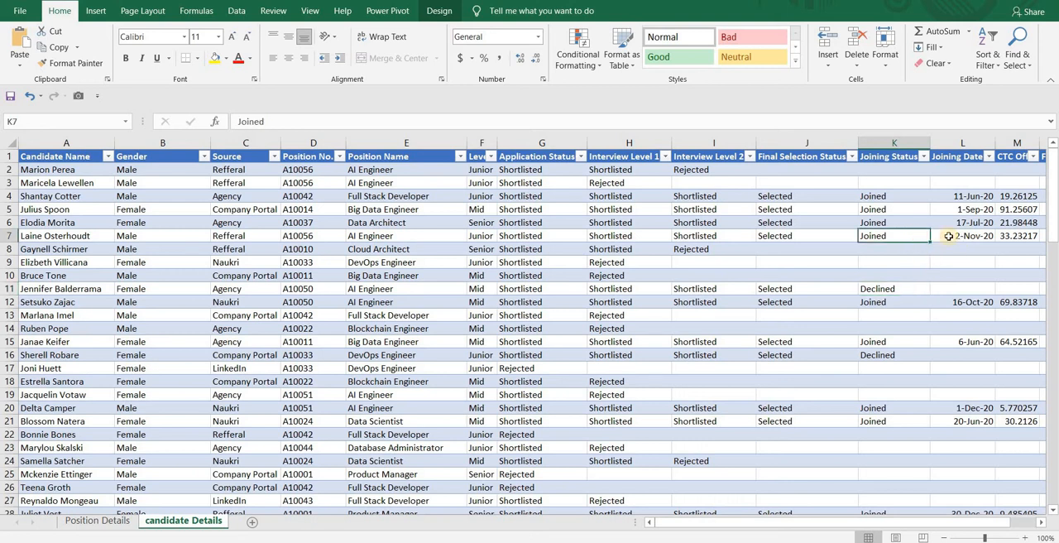
click(949, 236)
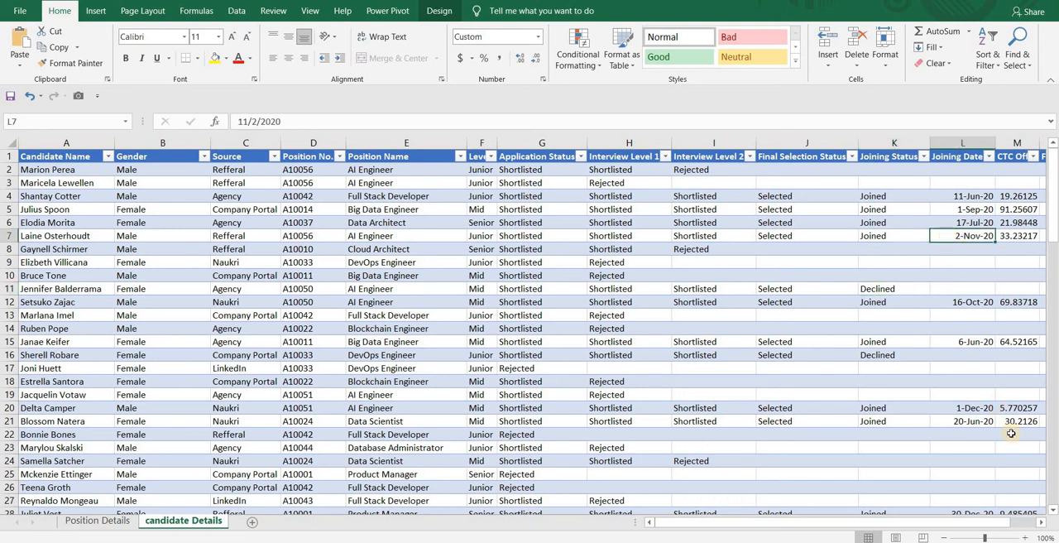
click(1044, 522)
click(1044, 522)
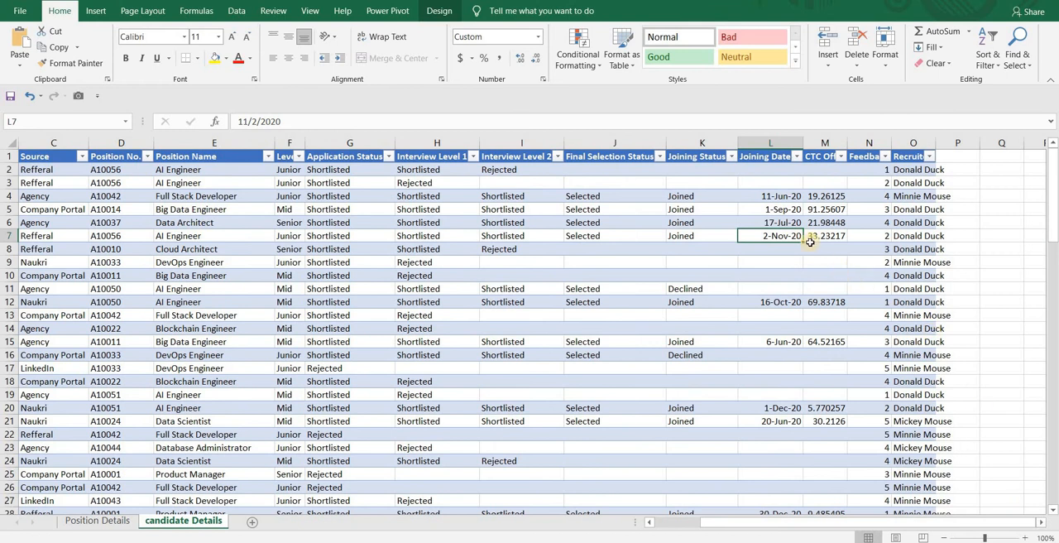
click(825, 236)
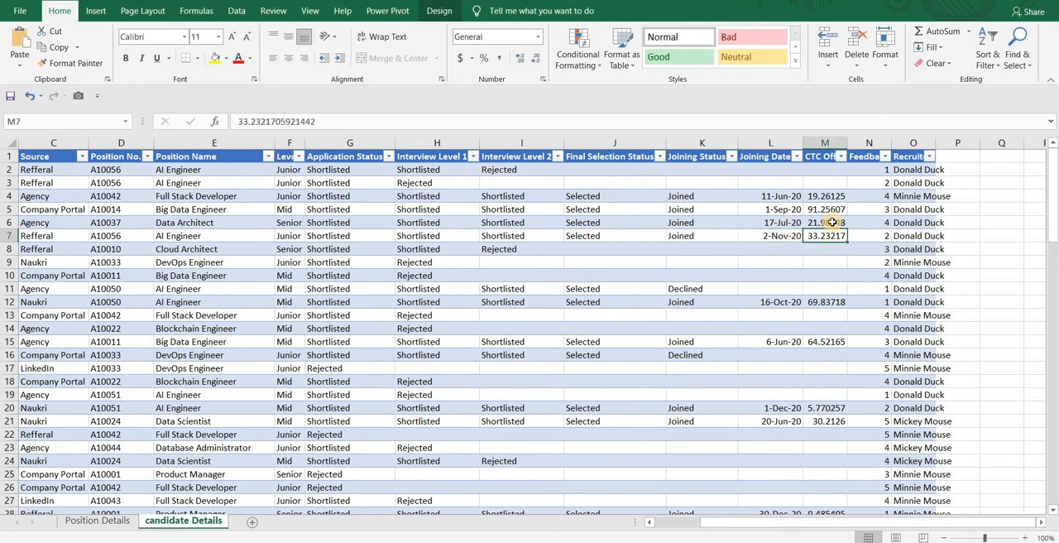
click(828, 223)
click(831, 209)
click(832, 197)
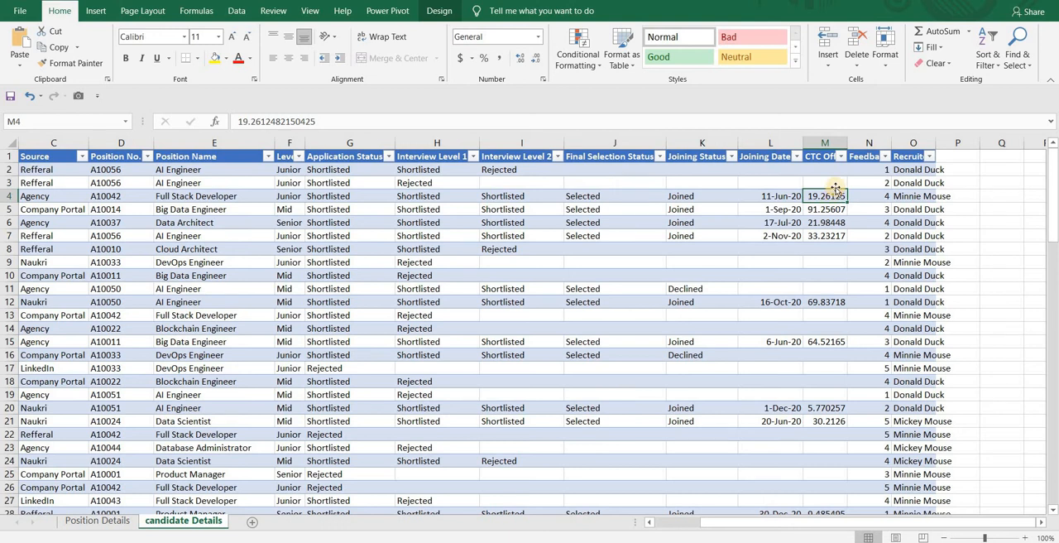
- Widen the Feedback and Recruiter columns to fit their headers and review the Feedback filter options
double_click(892, 140)
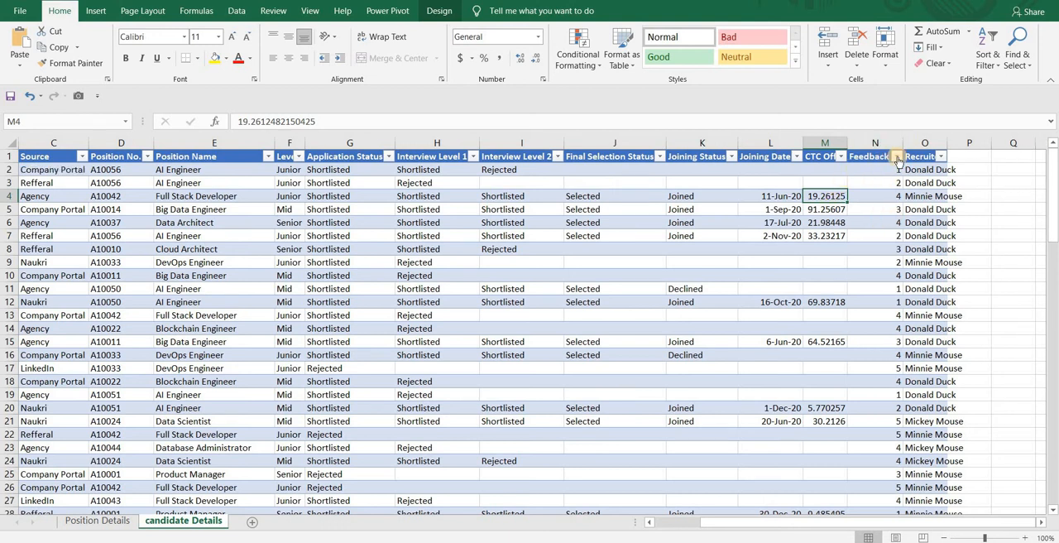
click(898, 156)
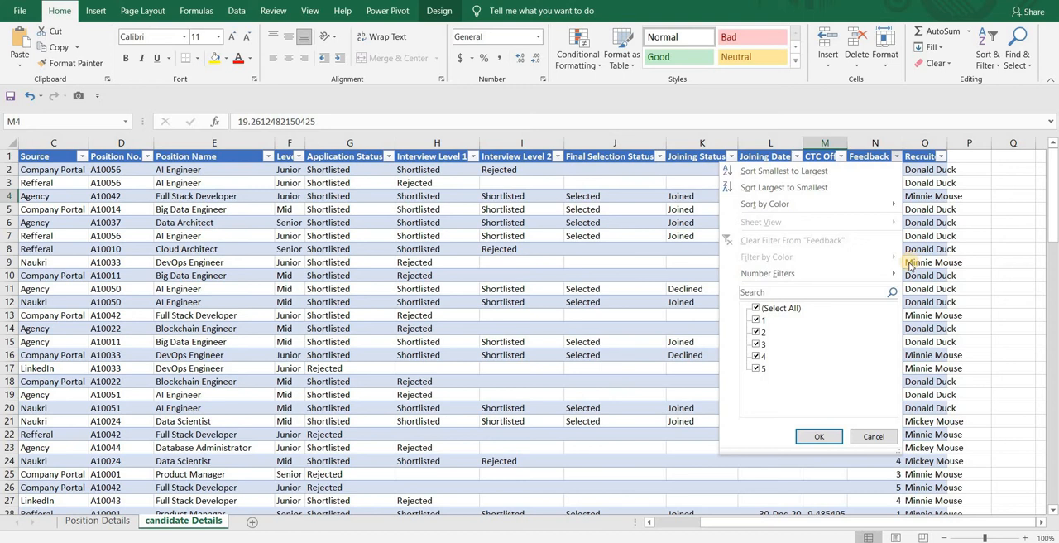
click(911, 264)
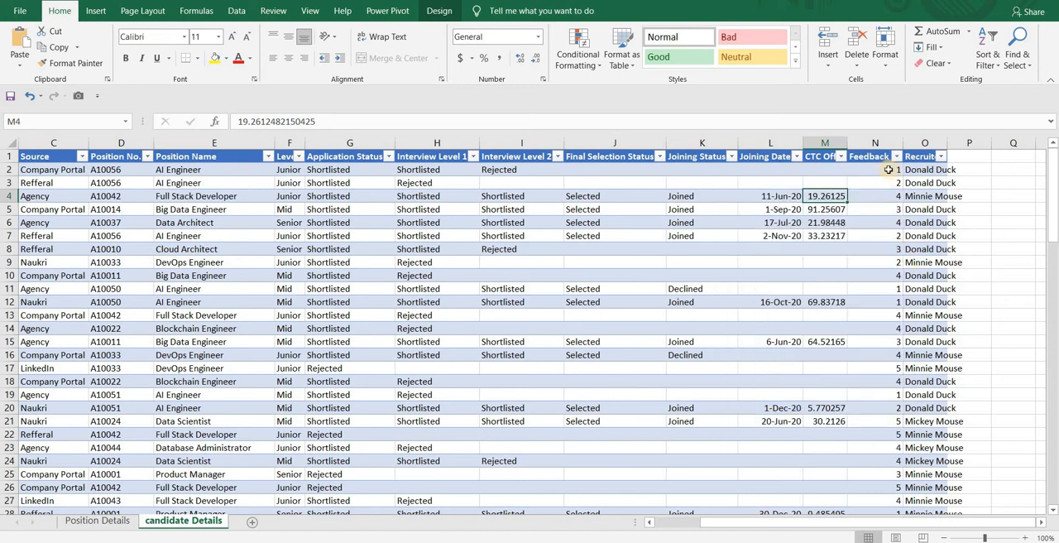
double_click(948, 138)
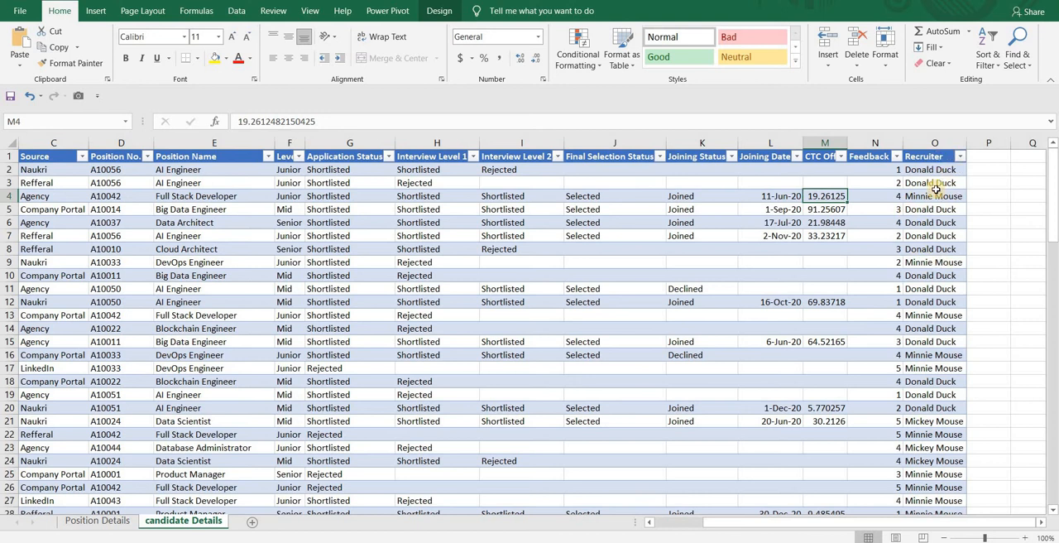
click(939, 225)
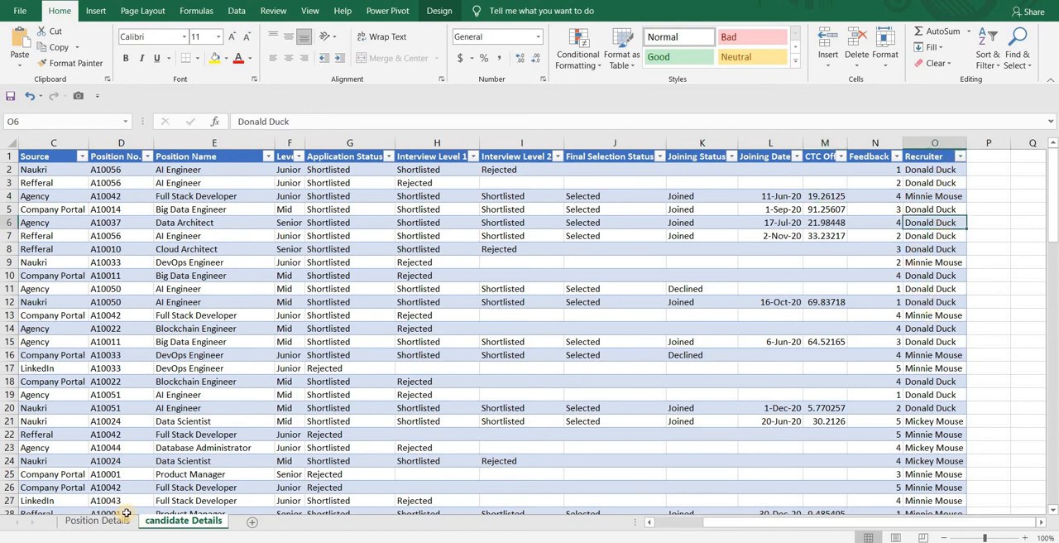
- Add a new worksheet as the first sheet of the workbook and name it Recruitment Dashboard
click(252, 523)
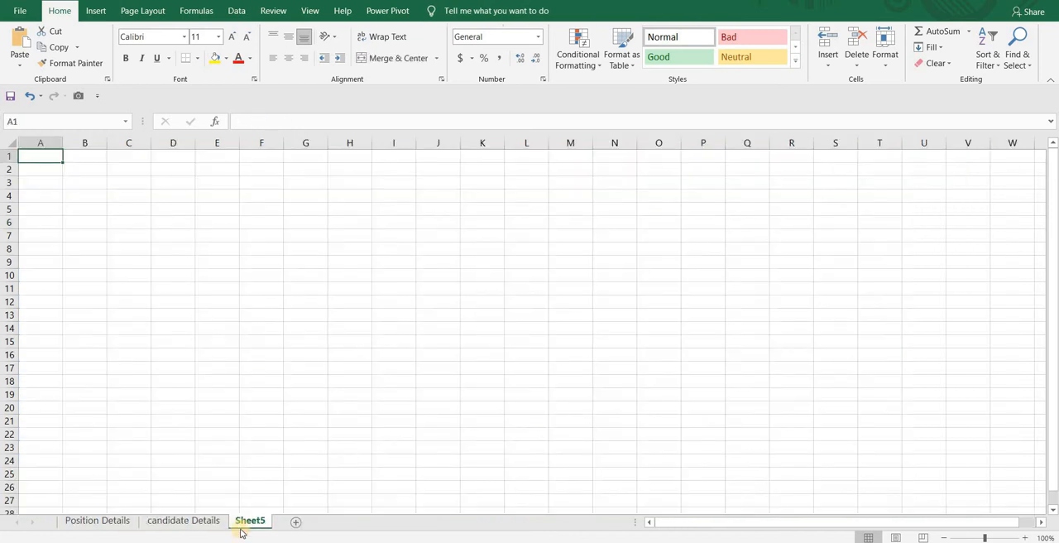
drag(241, 530, 73, 522)
double_click(74, 521)
text(Recruitm)
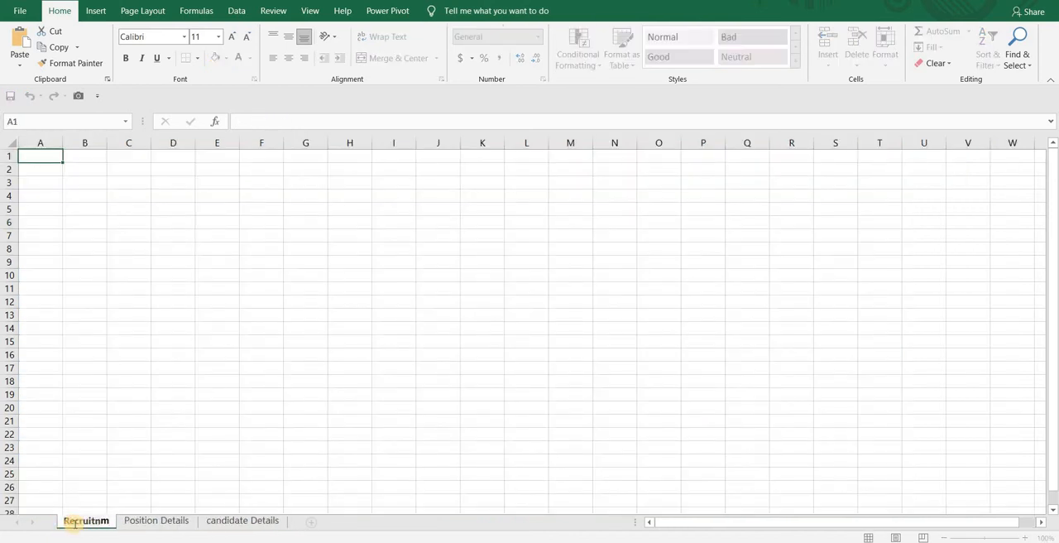
text(ent Dashboard)
click(40, 235)
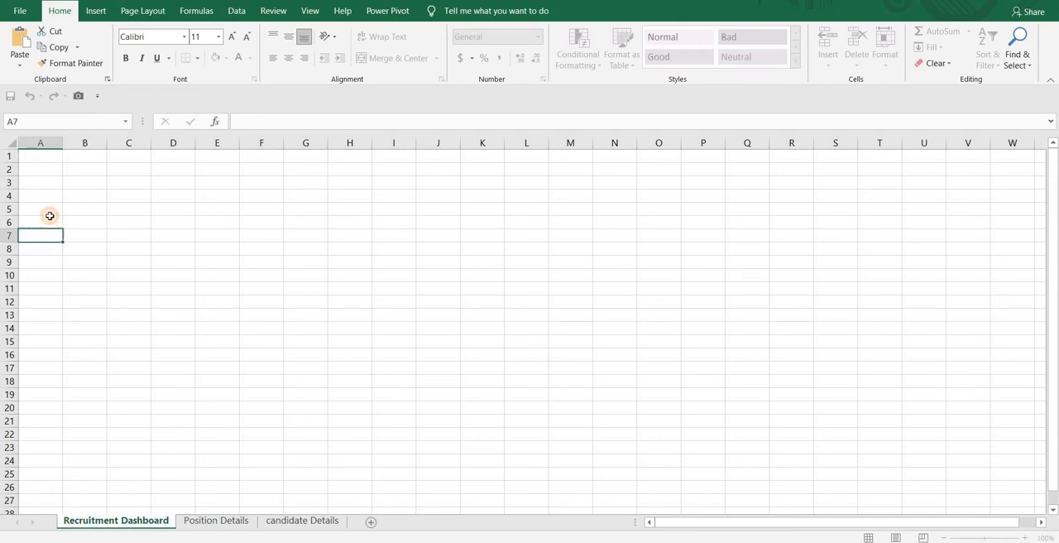
- Fill A1:X3 with dark blue as a header band and A4:X29 below it with light blue
drag(24, 156, 1035, 182)
click(225, 58)
click(258, 134)
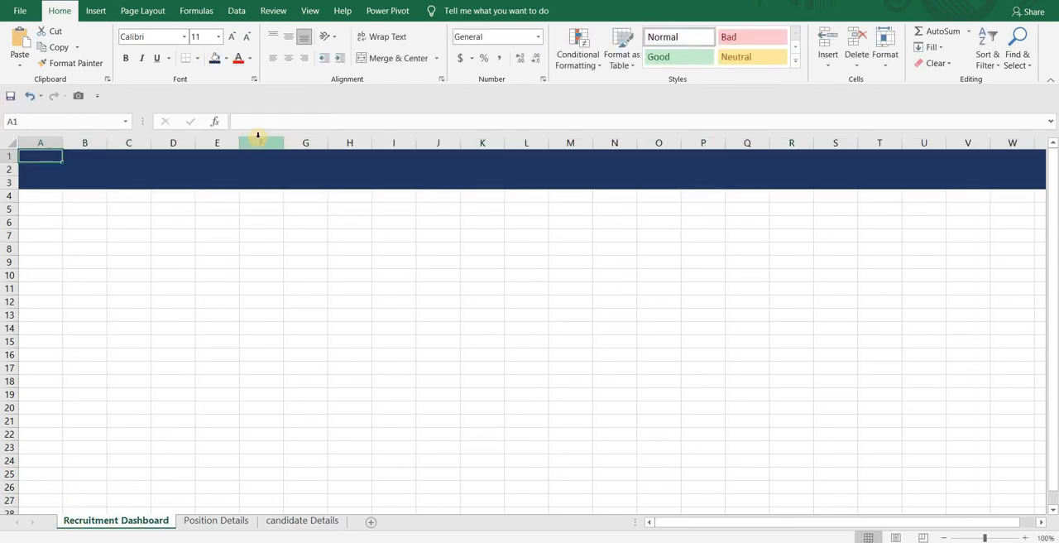
mouse_move(41, 196)
mouse_down()
mouse_move(988, 196)
mouse_move(1034, 293)
mouse_move(1034, 497)
mouse_up()
click(226, 58)
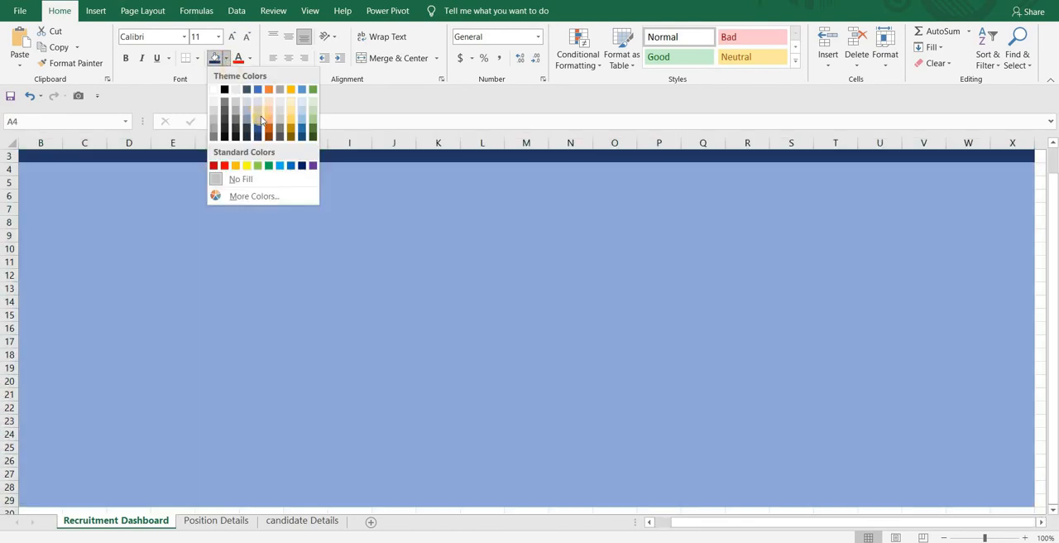
click(260, 111)
- Merge and center A1:G3 in the header band and set its text to size 24 in white
key(Up)
key(Up)
key(Up)
key(shift+Down)
key(shift+Down)
key(shift+Right)
key(shift+Right)
key(shift+Right)
key(shift+Right)
key(shift+Right)
key(shift+Right)
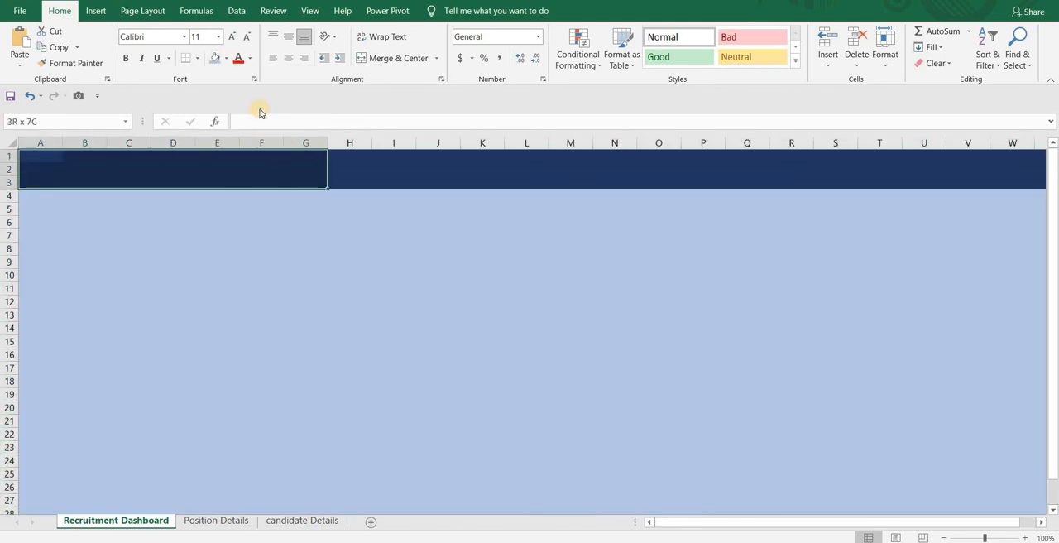
click(396, 55)
click(232, 36)
click(250, 58)
click(239, 104)
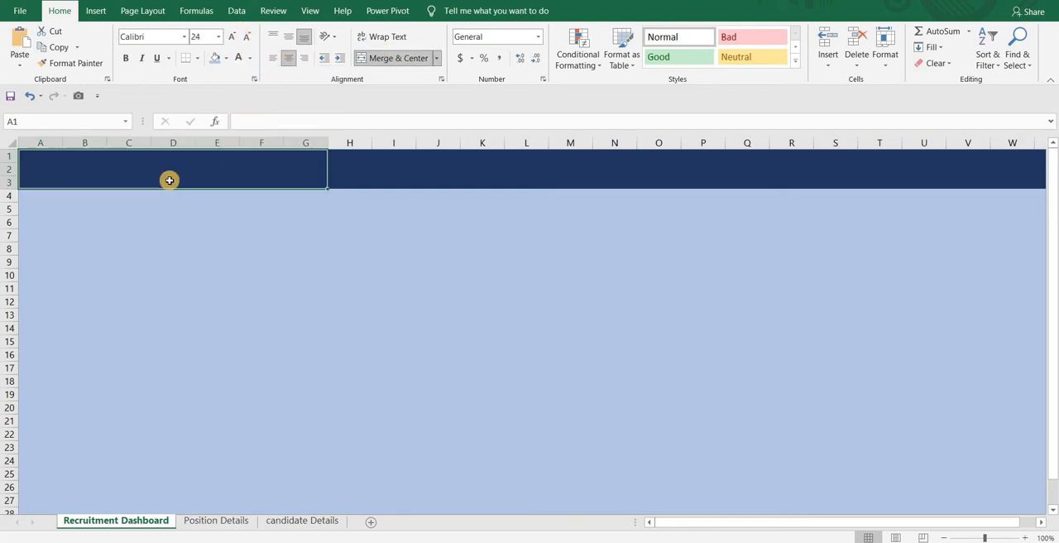
- Enter the title Recruitment Dashboard in the merged header cell, align it vertically in the middle and enlarge its font
text(Recruitment Dashboard)
key(Tab)
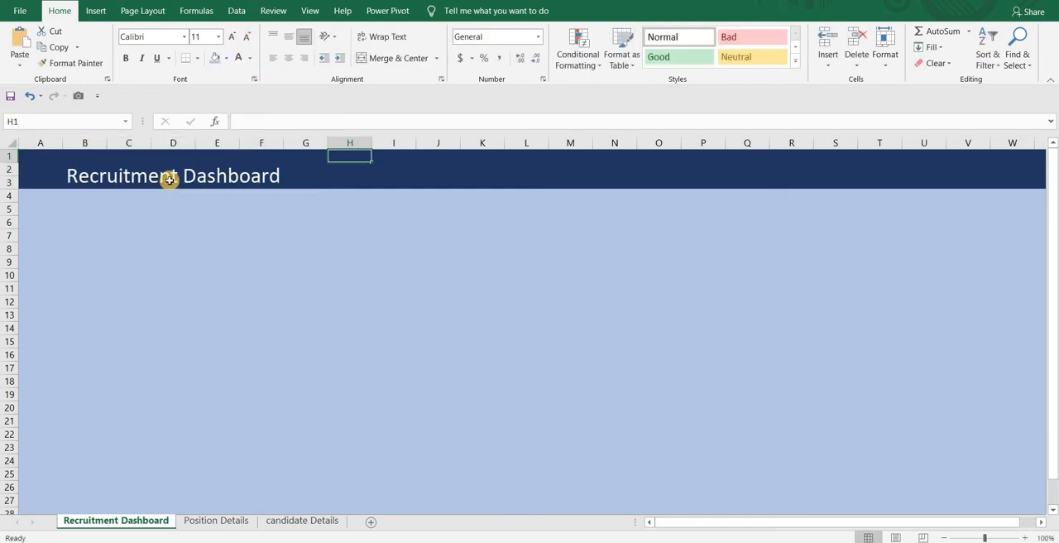
click(168, 178)
click(289, 37)
click(232, 36)
click(232, 37)
click(210, 219)
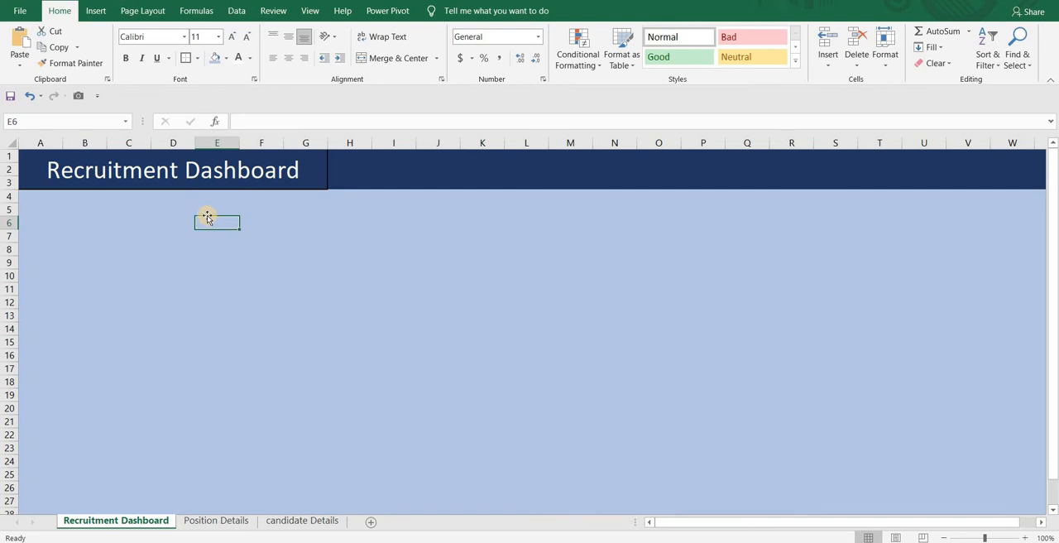
- Create a PivotTable from the Position_Details table on a new worksheet, with the data added to the Data Model
click(217, 521)
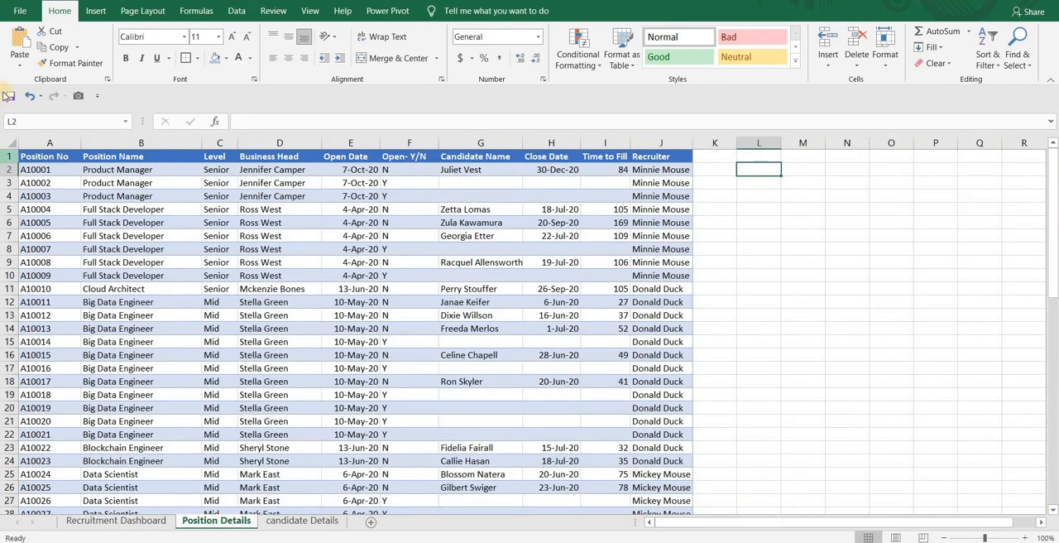
click(47, 170)
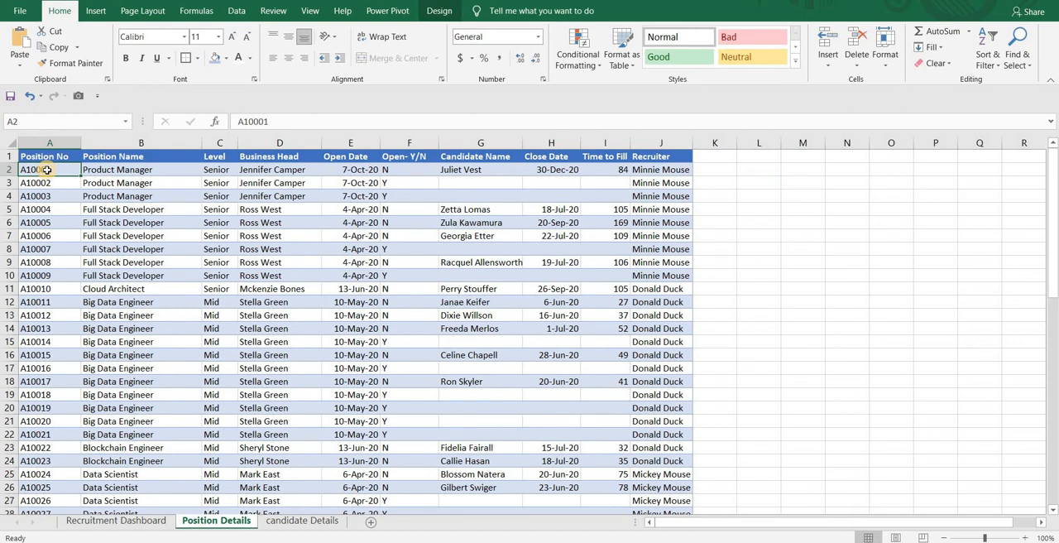
click(99, 14)
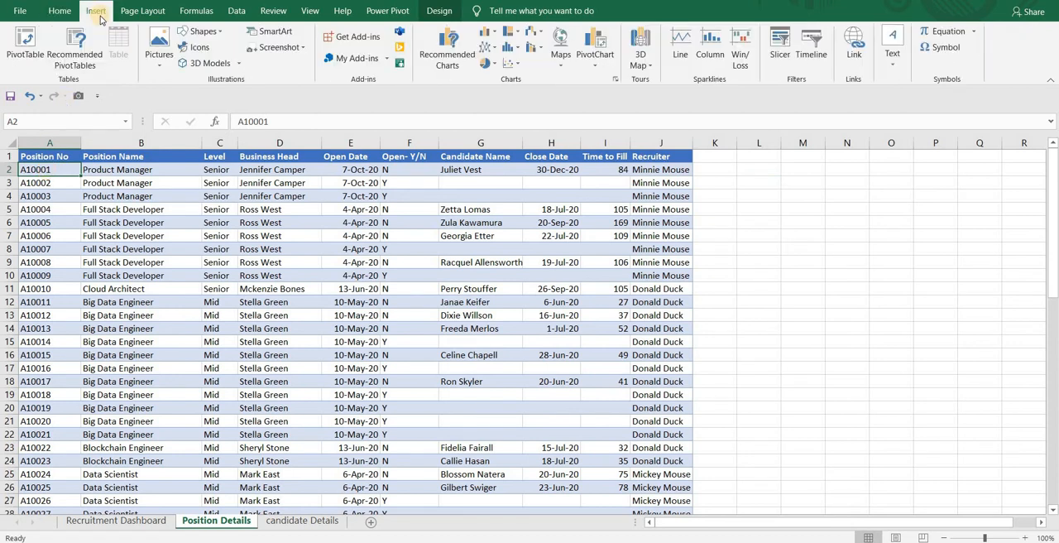
click(25, 46)
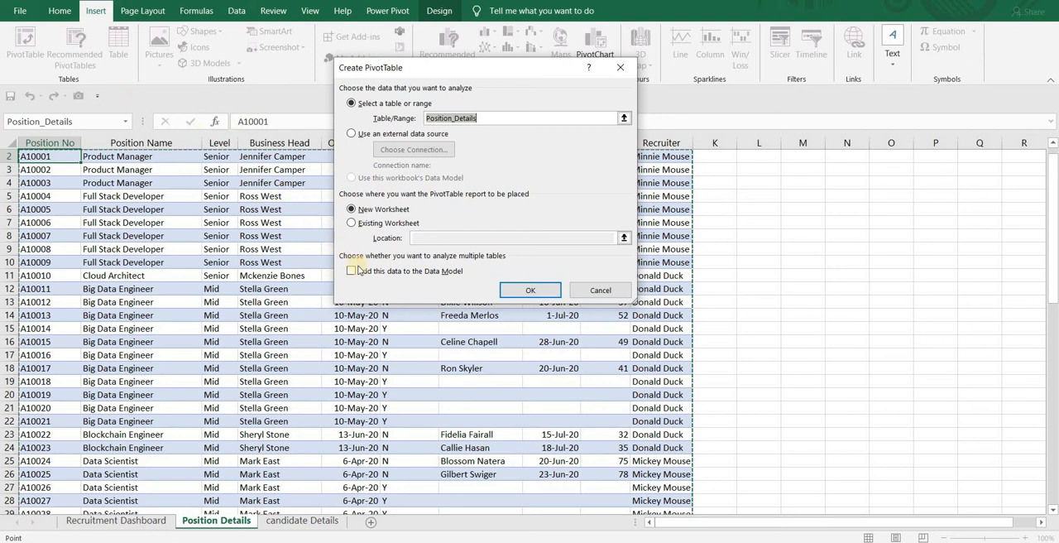
click(351, 271)
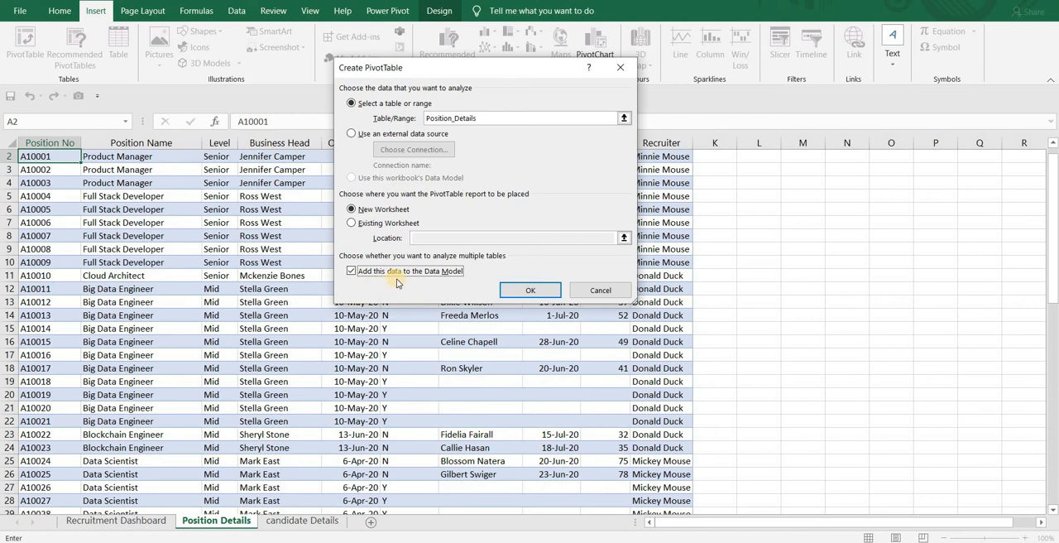
click(530, 290)
- Rename the new PivotTable worksheet as Working Sheet
double_click(203, 520)
text(Working Sheet)
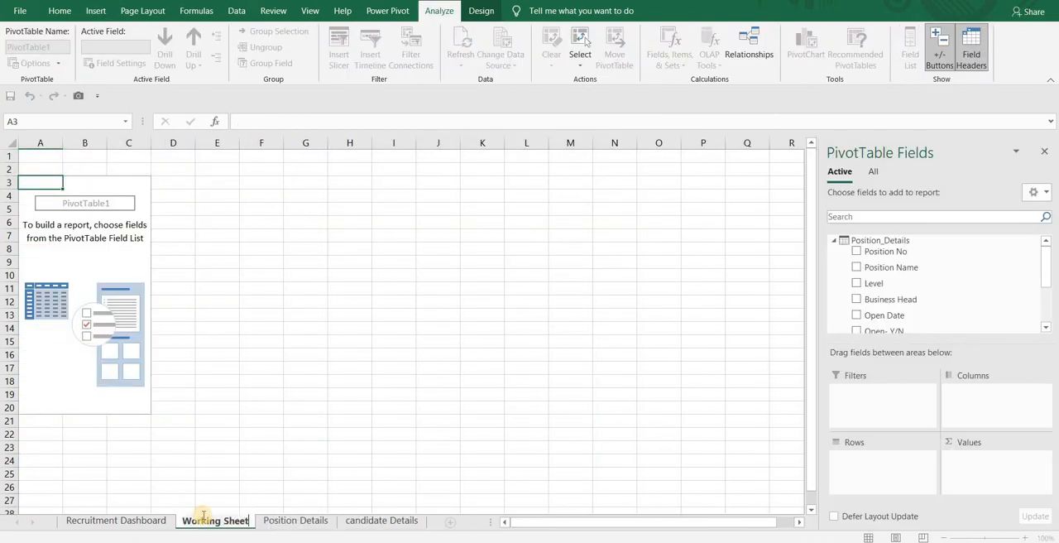
click(155, 271)
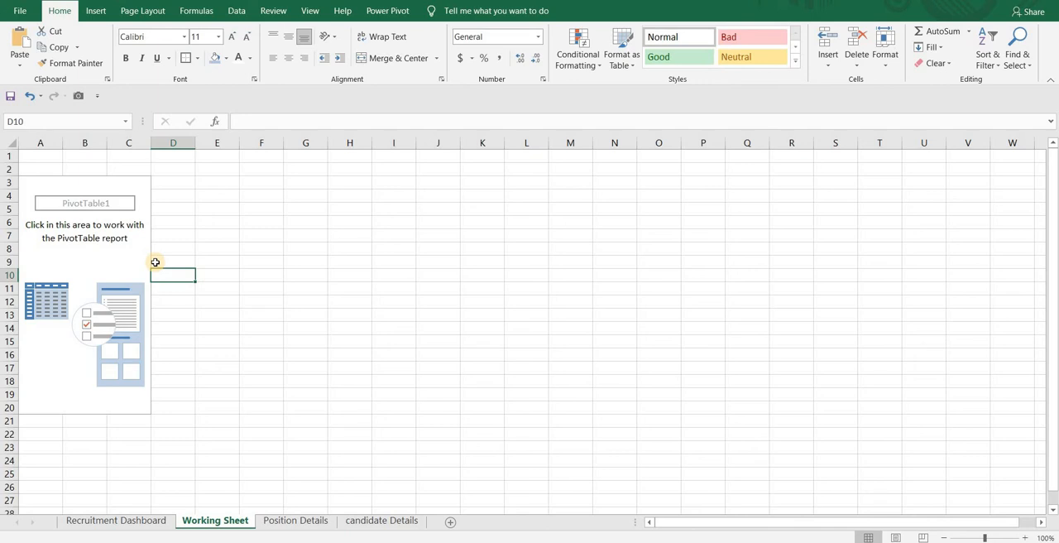
- Add the Position Name field to the PivotTable's values as a count
click(43, 246)
drag(1017, 267, 1004, 468)
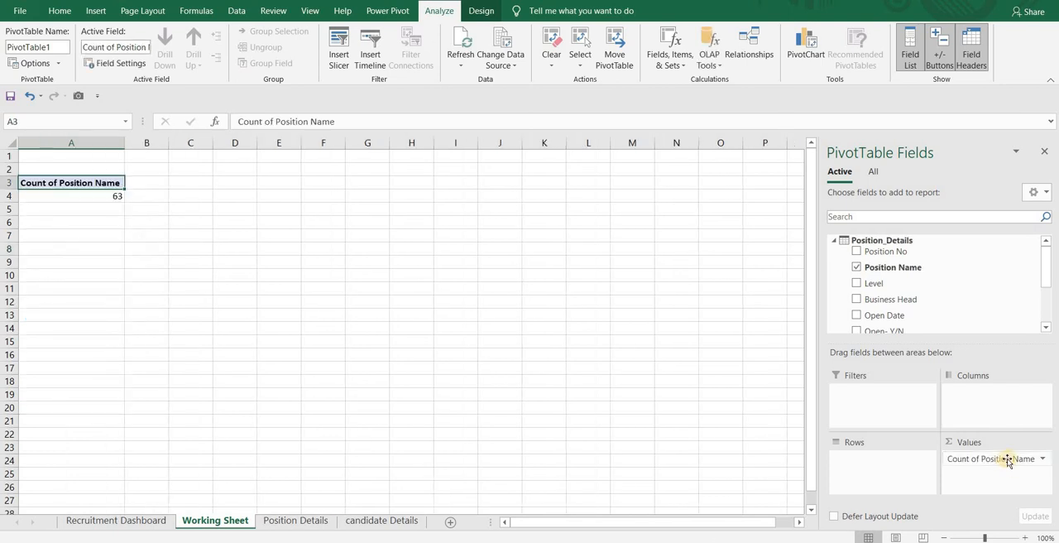
- Add the Open- Y/N field to the PivotTable's rows
click(1046, 329)
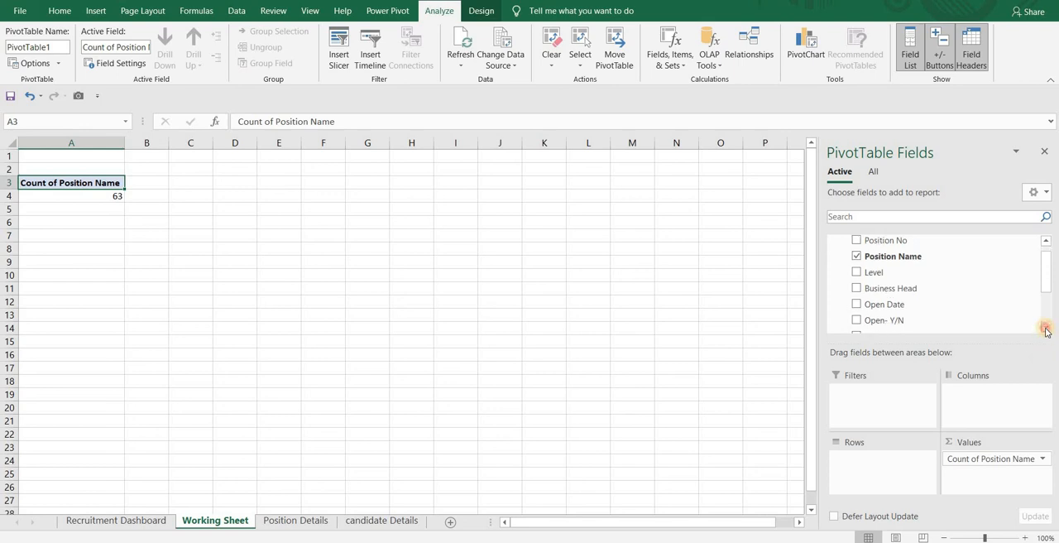
click(1047, 329)
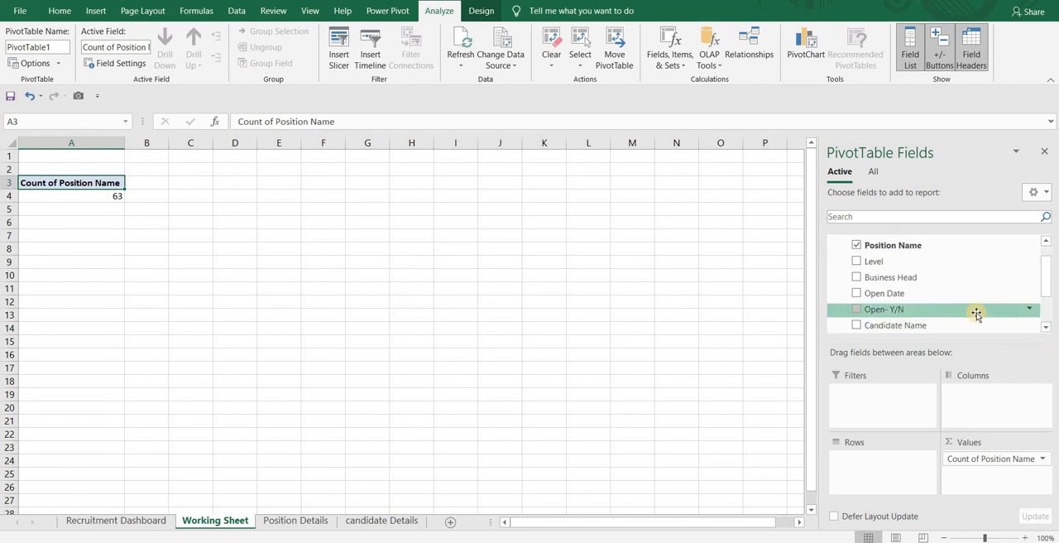
drag(976, 315, 888, 471)
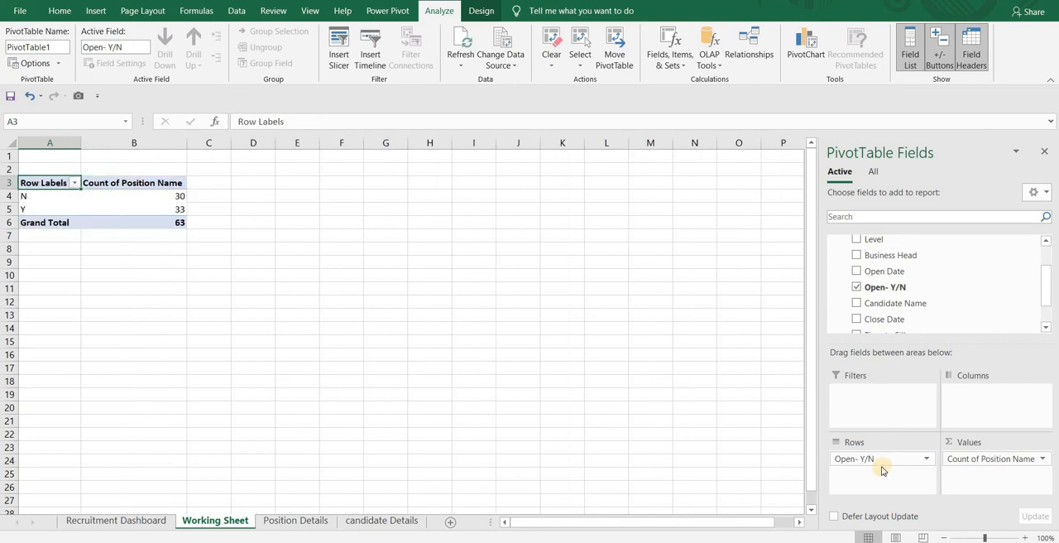
- Enter the headers Position Status and No. in cells A9 and B9, below the PivotTable
click(48, 261)
text(P)
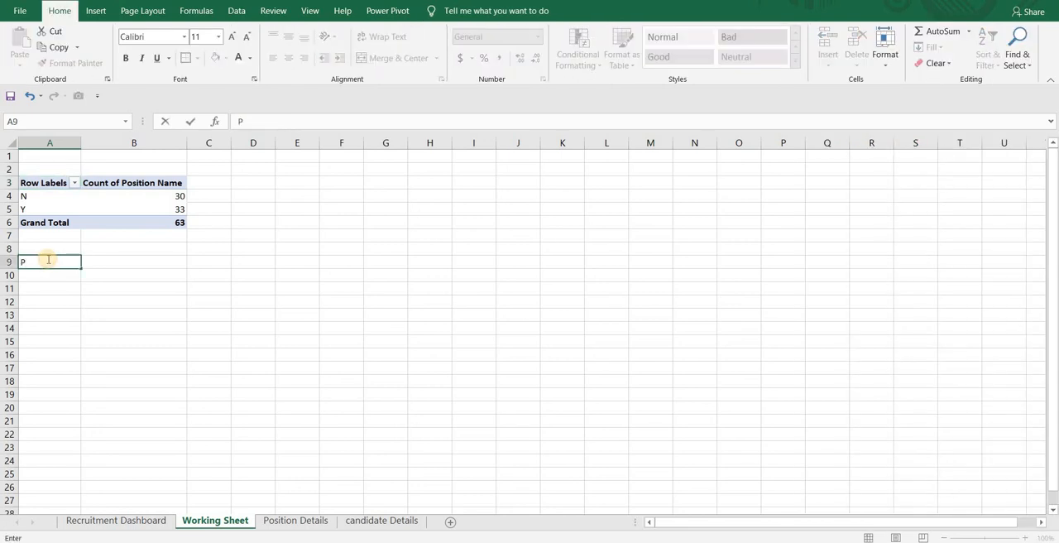
text(osition Status)
key(Tab)
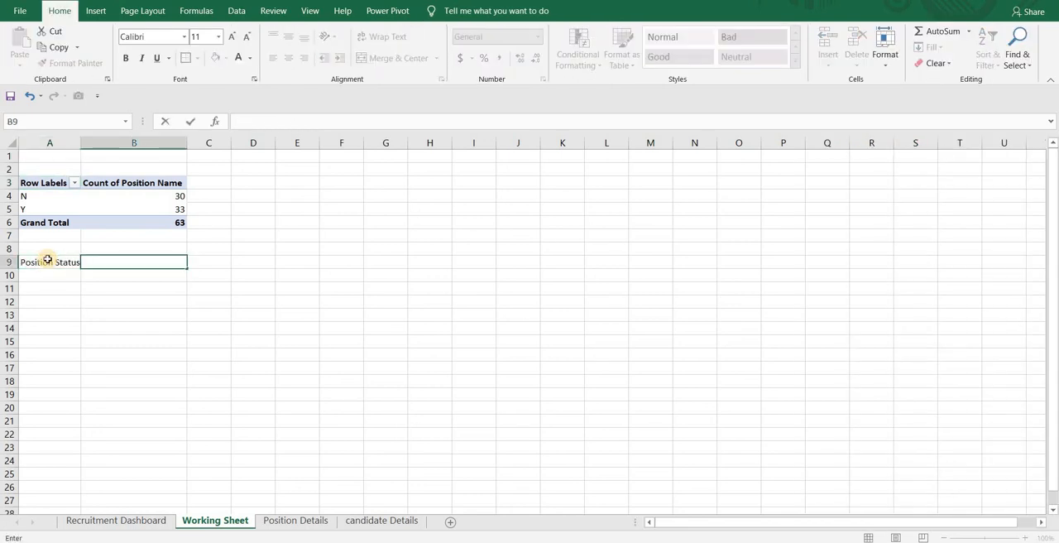
click(48, 261)
key(Tab)
text(No.)
key(Return)
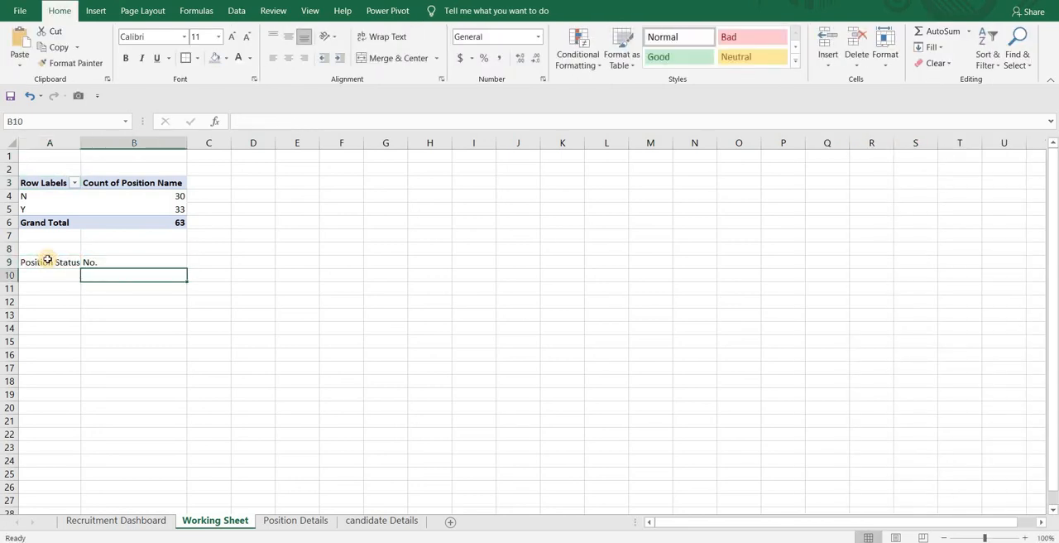
- Enter the label No. of Total Positions in A10 and widen column A to fit its contents
key(Left)
text(No. of total)
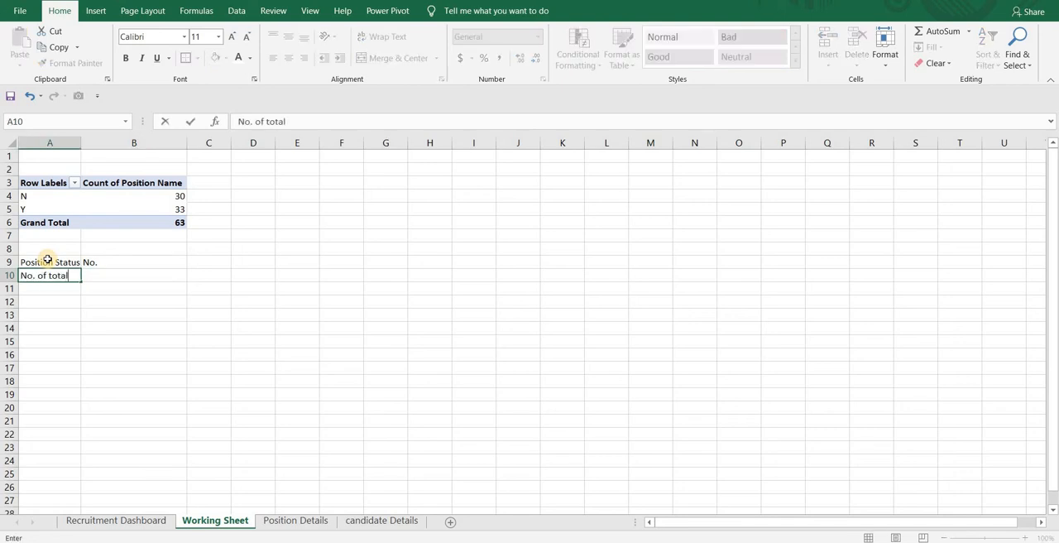
key(BackSpace)
key(BackSpace)
key(BackSpace)
text(Total Positiona)
key(BackSpace)
text(s)
key(Tab)
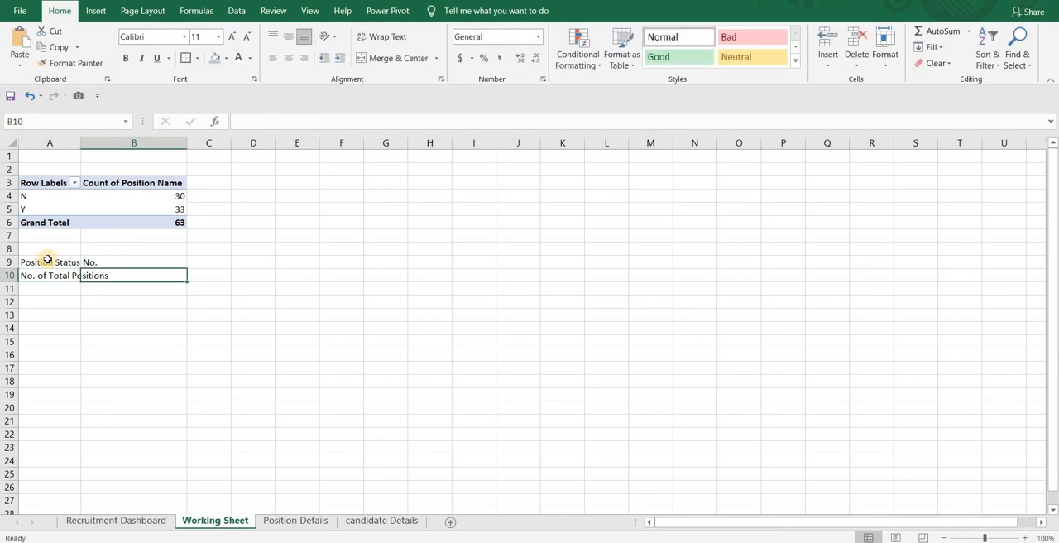
double_click(81, 141)
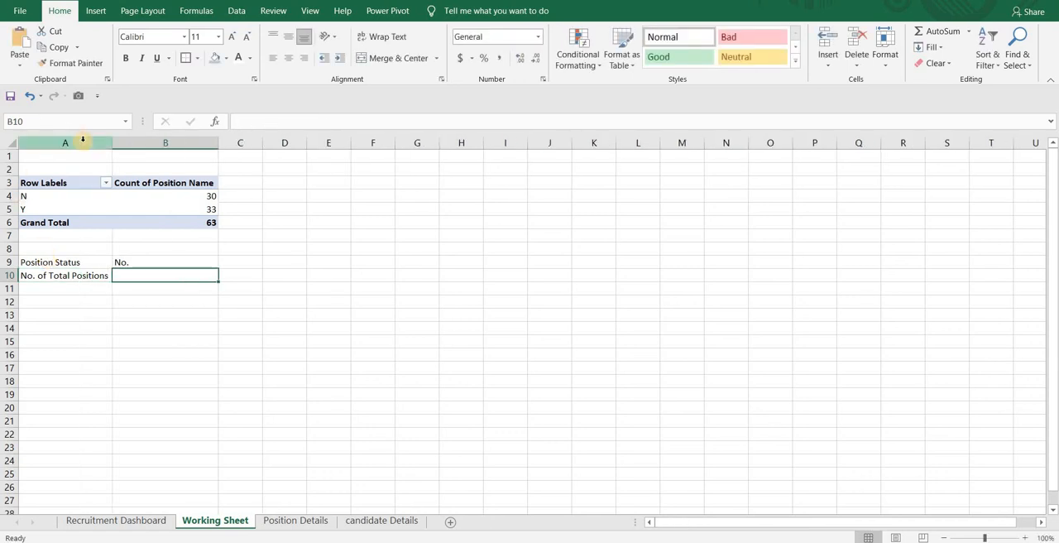
- Link cell B10 to the PivotTable's grand total of Position Name
text(=)
key(Up)
key(Up)
key(Up)
key(Up)
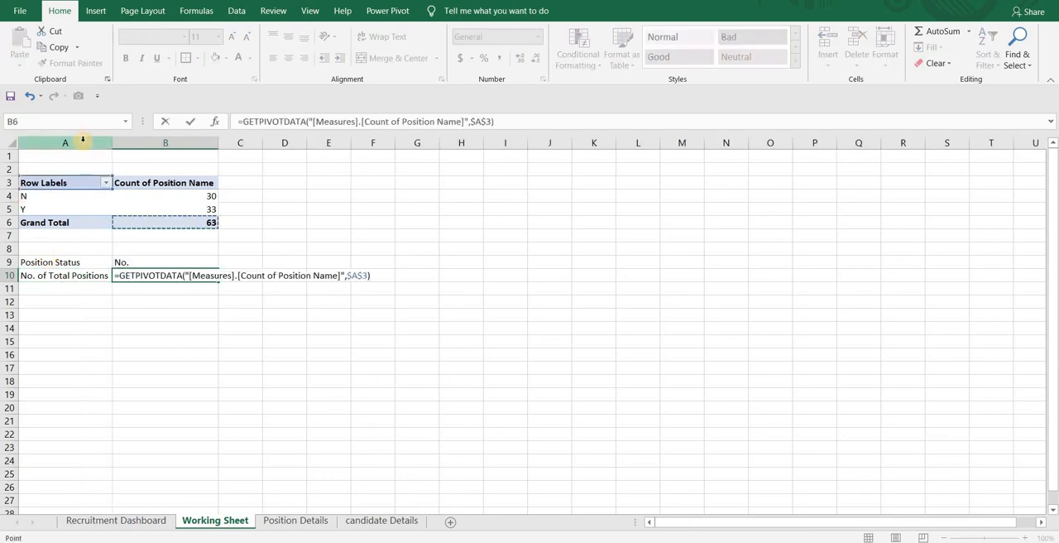
key(Return)
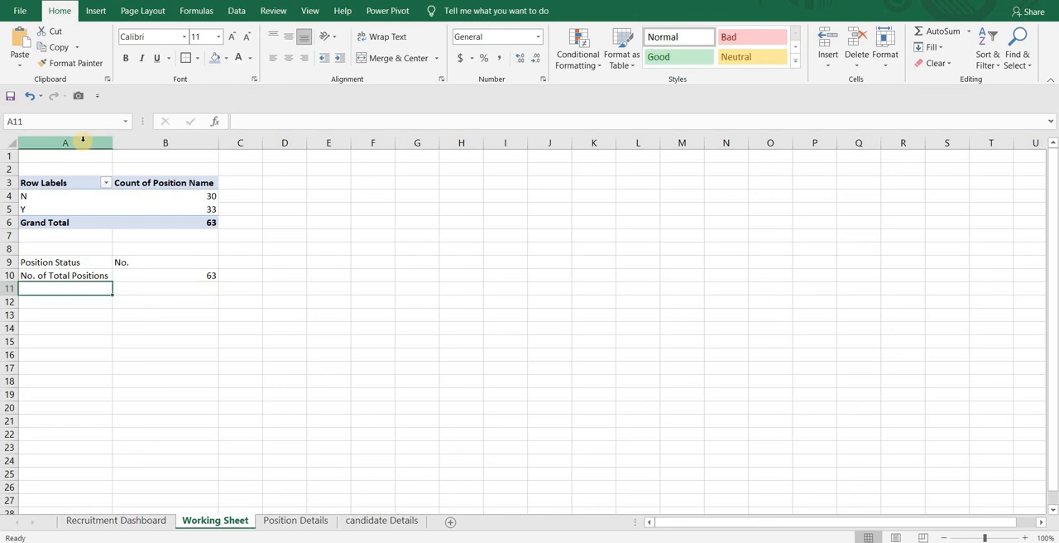
- Add an Open Position row in A11, with B11 linked to the PivotTable's Y count
text(Ope)
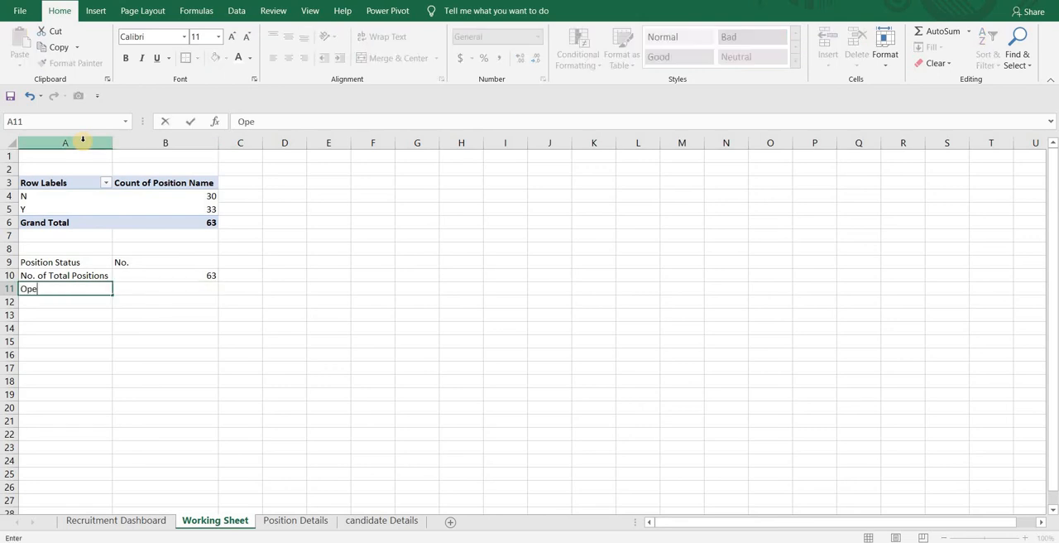
text(n Position)
key(Tab)
text(=)
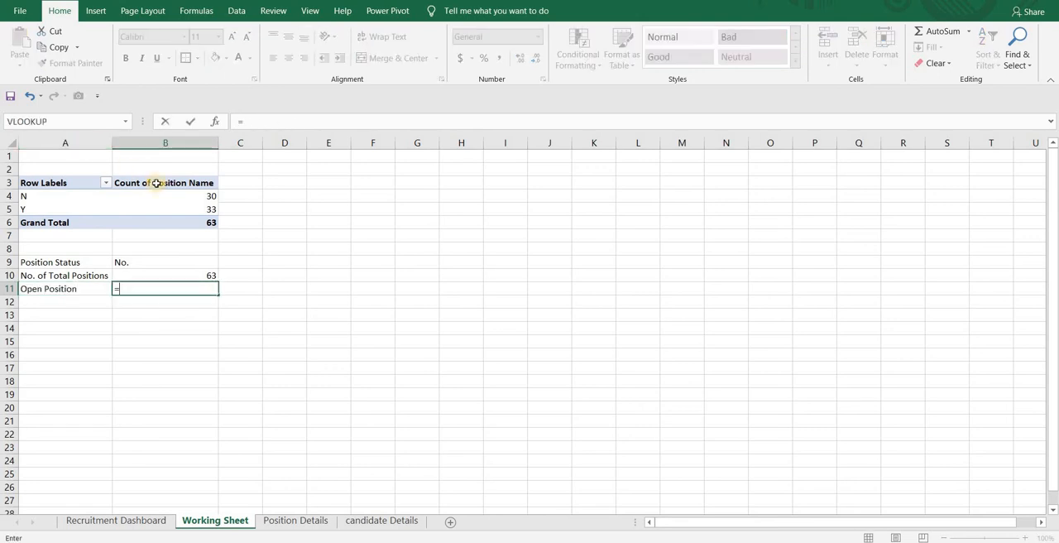
click(175, 209)
key(Return)
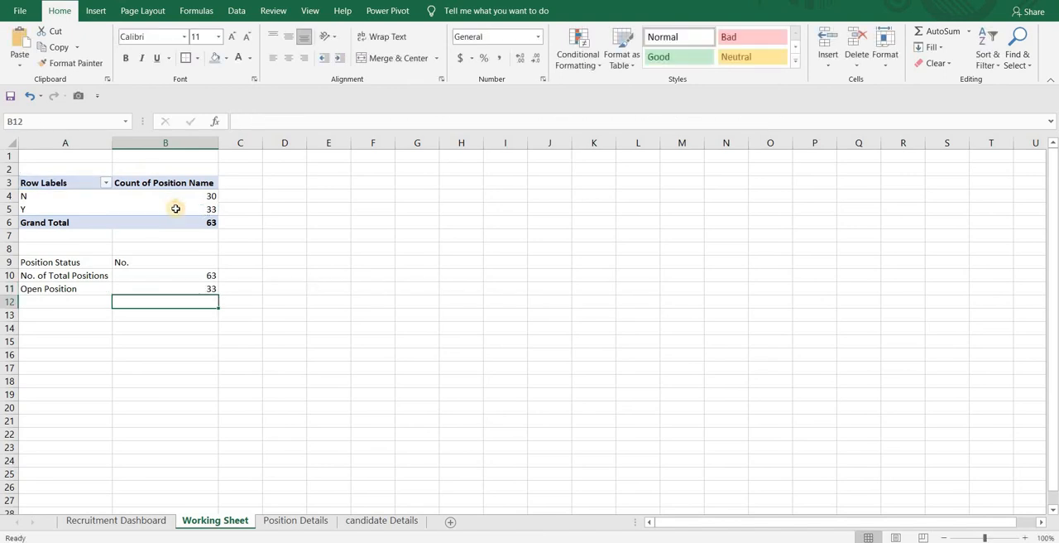
- Add a Joiners row in A12, with B12 linked to the PivotTable's N count
text(Joiners)
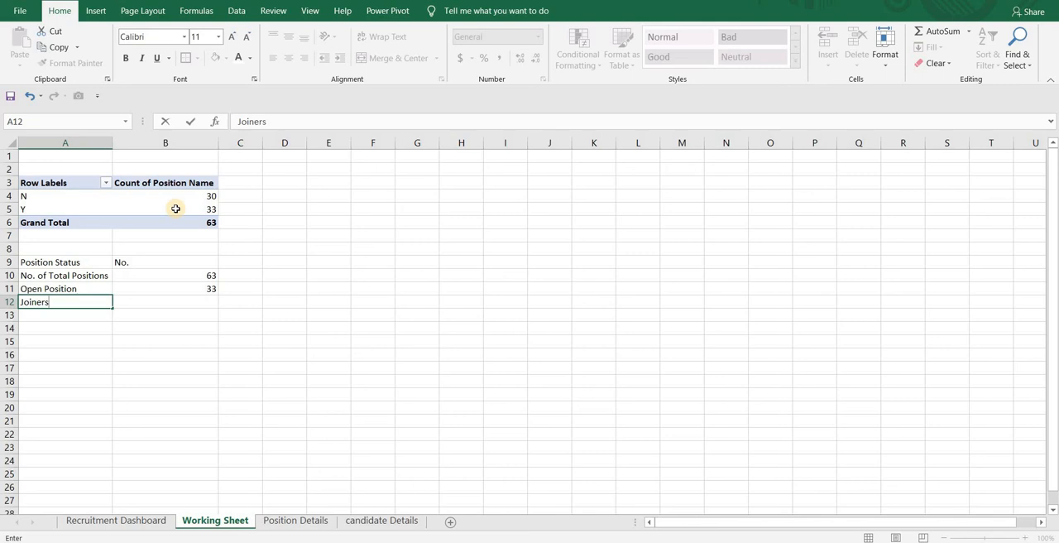
key(Tab)
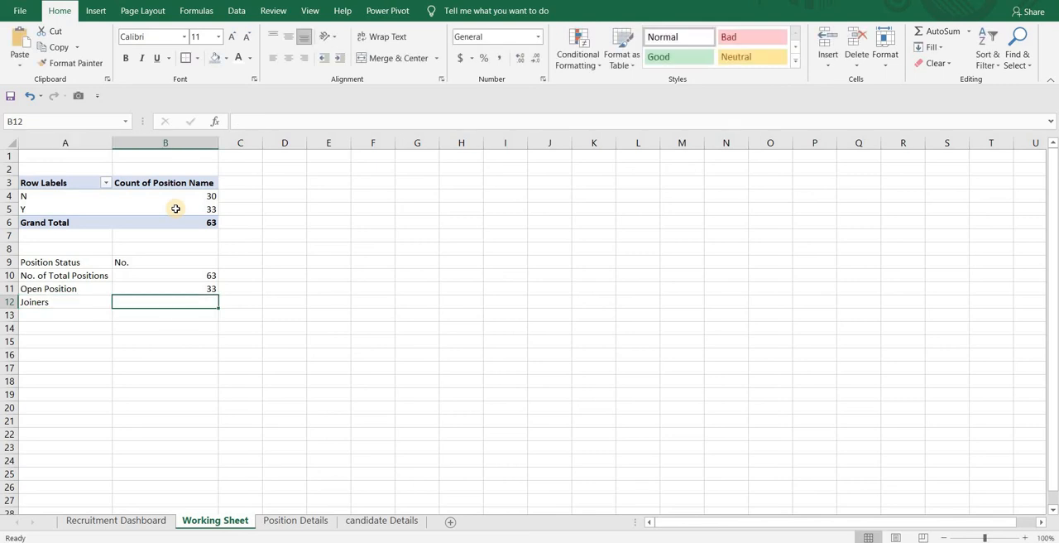
text(=)
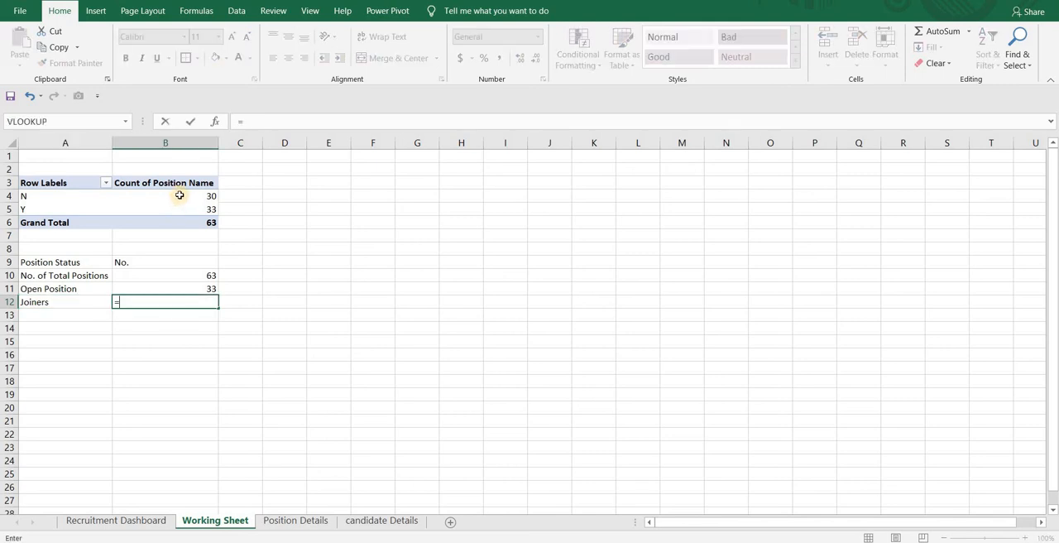
click(183, 196)
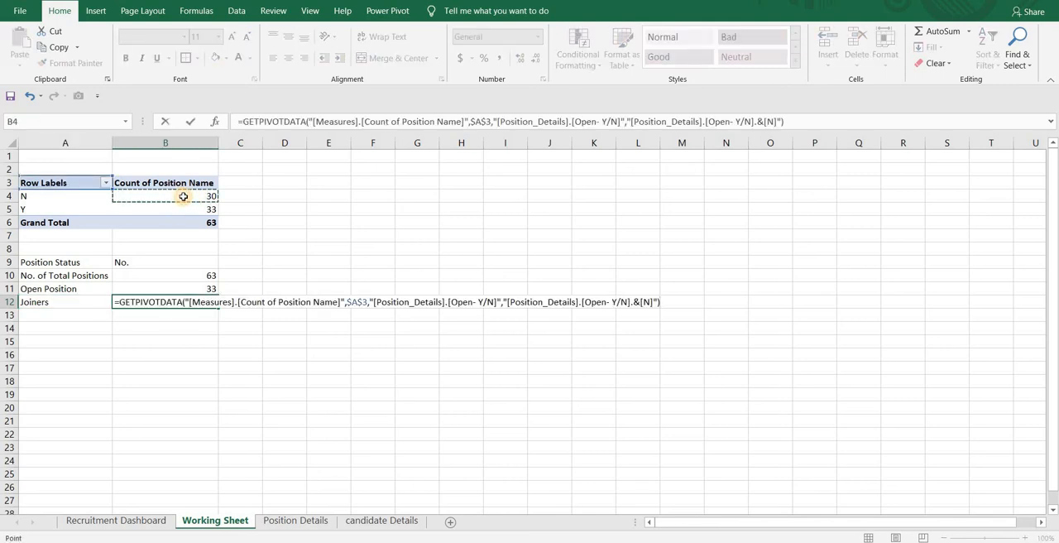
key(Return)
- Convert the Position Status range A9:B12 into an Excel table with a header row
click(100, 270)
click(99, 13)
click(107, 43)
click(253, 301)
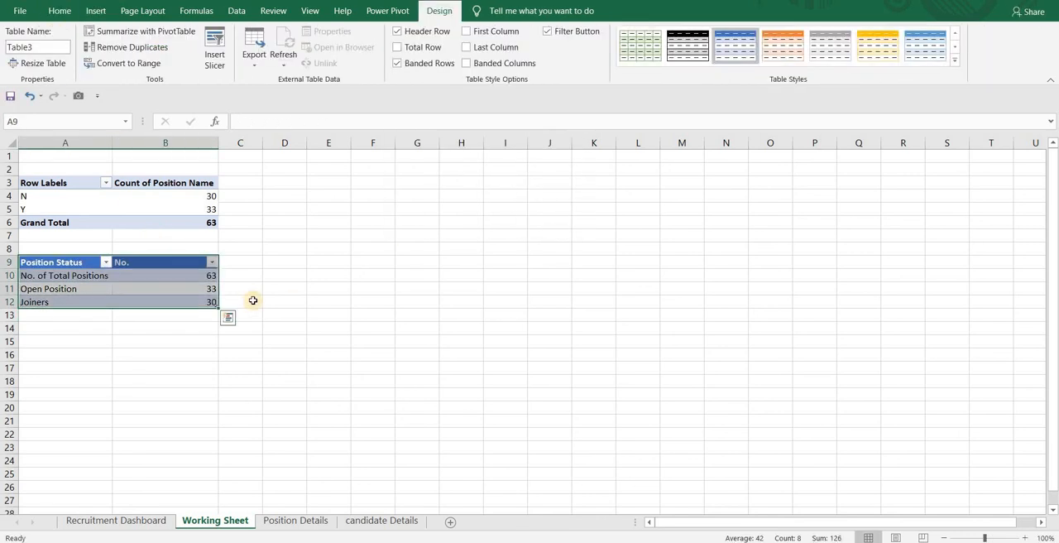
click(253, 301)
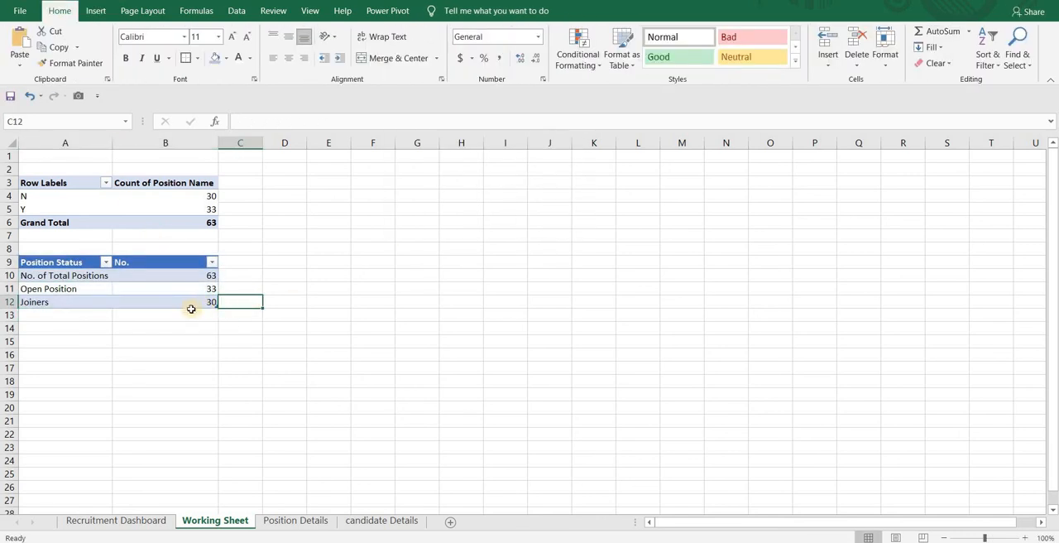
- On the Recruitment Dashboard sheet, merge and center H1:I2 and H3:I3 beside the title
click(149, 520)
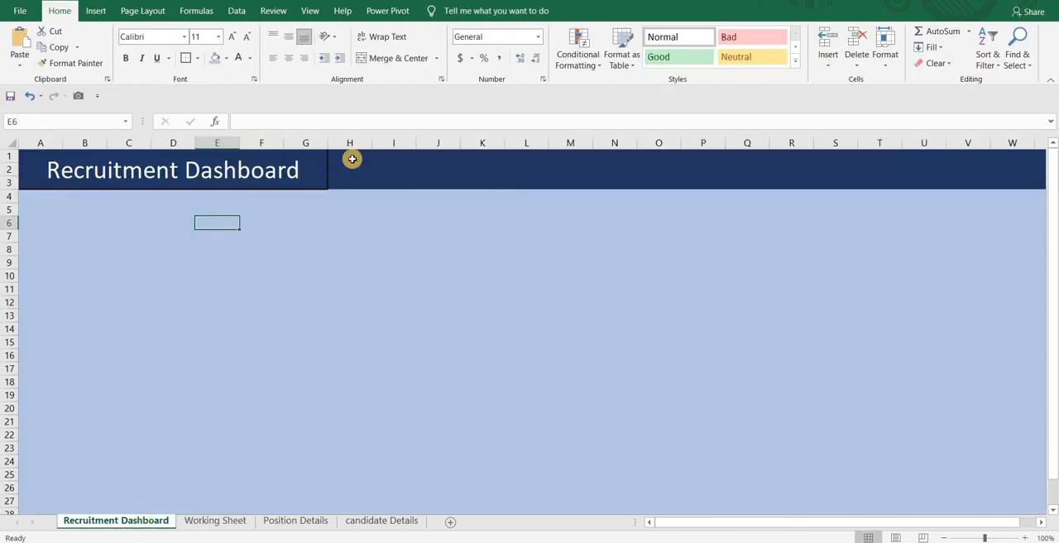
drag(352, 159, 373, 156)
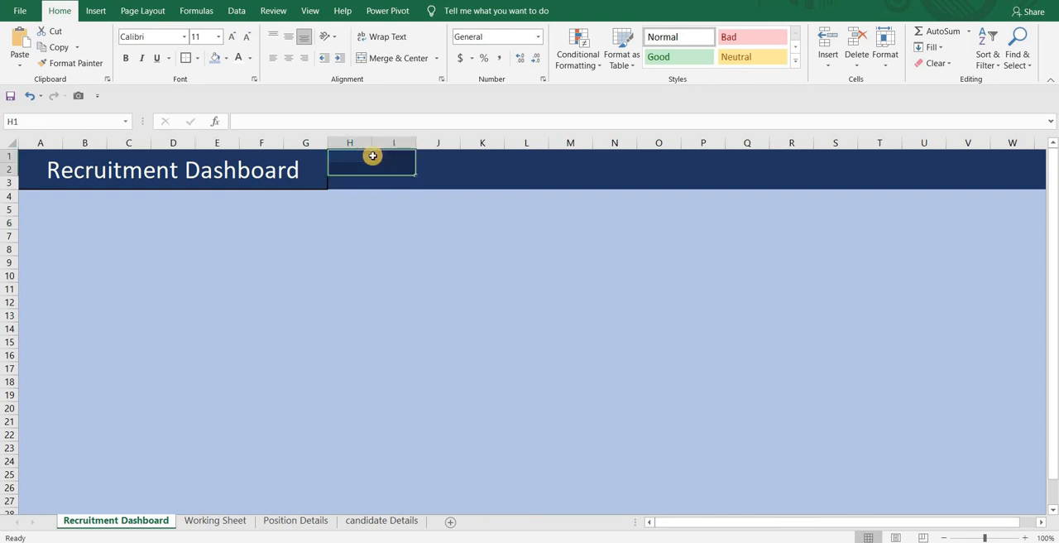
key(Down)
click(374, 57)
drag(363, 182, 389, 179)
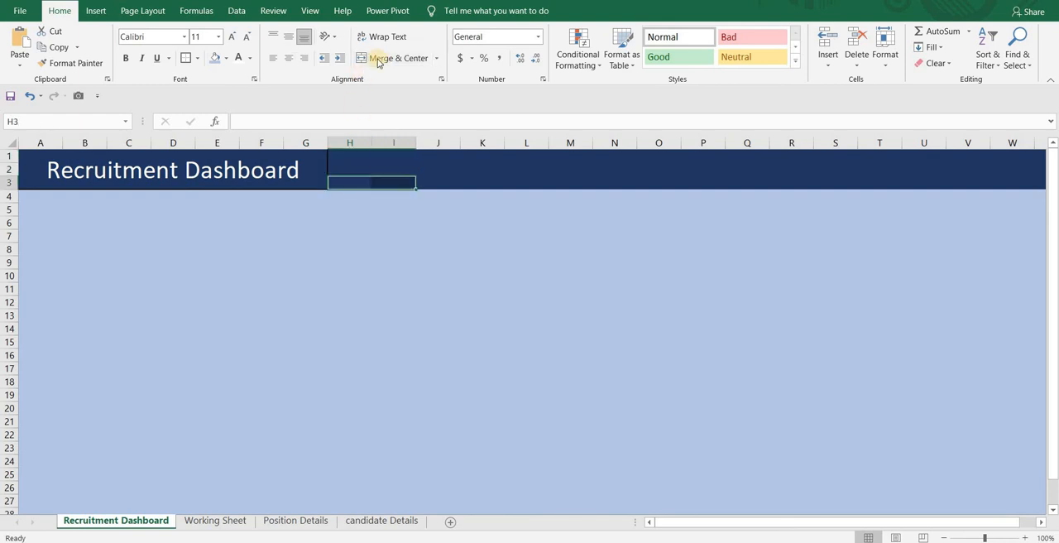
click(380, 61)
- Enter the label Total Positions in merged cell H3, with white font at size 12
text(Total)
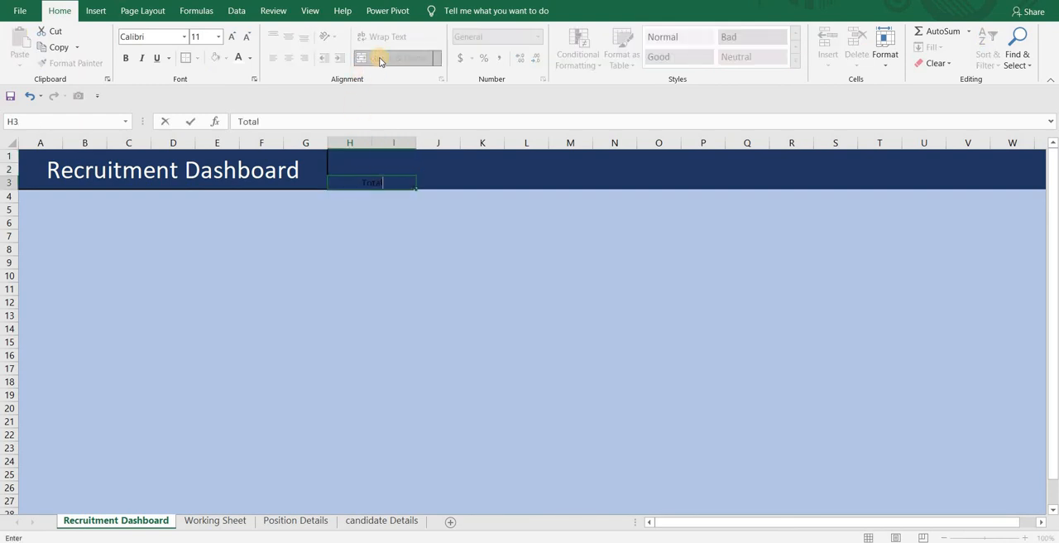
text( Positions)
key(ctrl+Return)
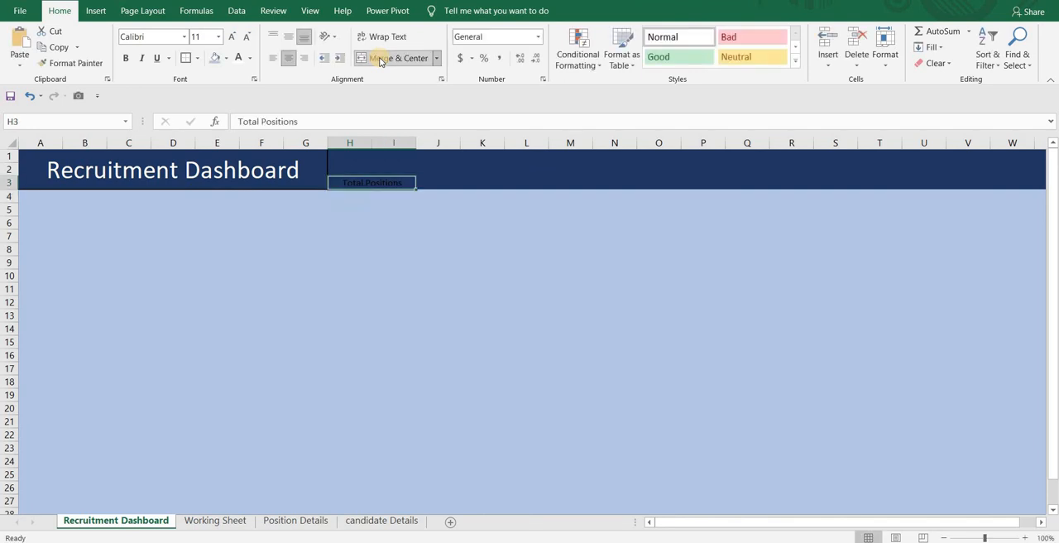
click(239, 60)
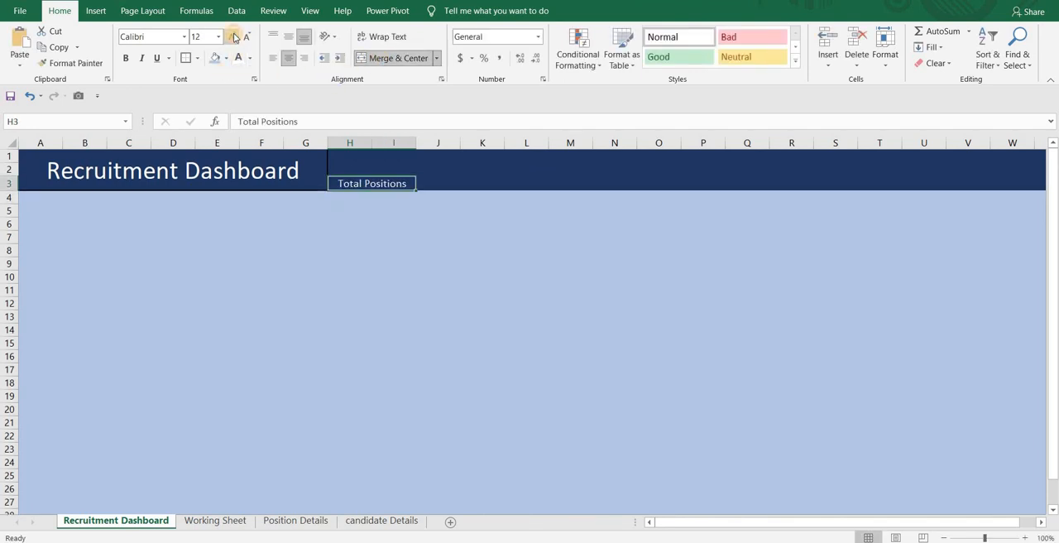
- Link merged cell H1 above Total Positions to B10 of the Working Sheet, shown in a larger white font
click(351, 164)
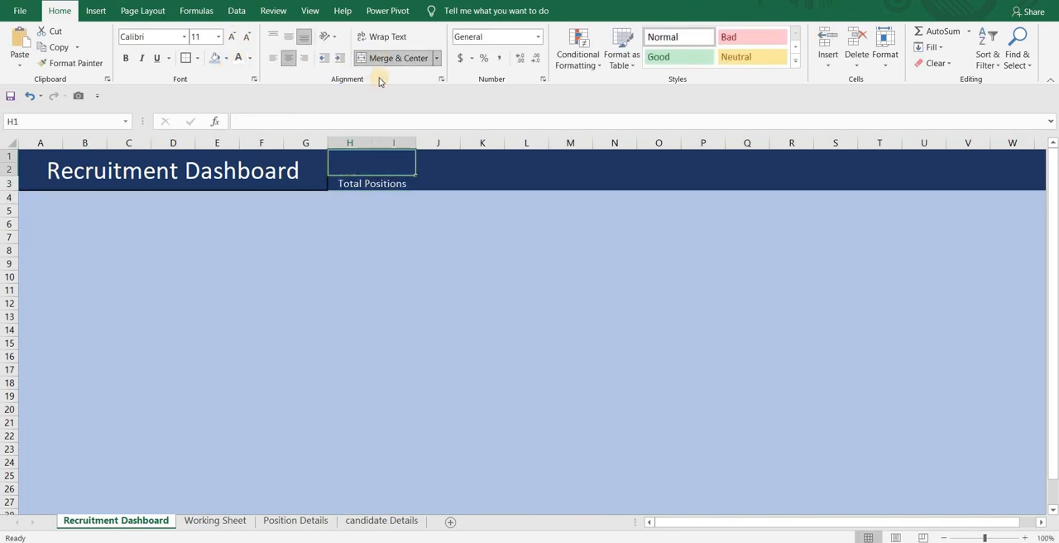
click(372, 153)
text(=)
click(216, 520)
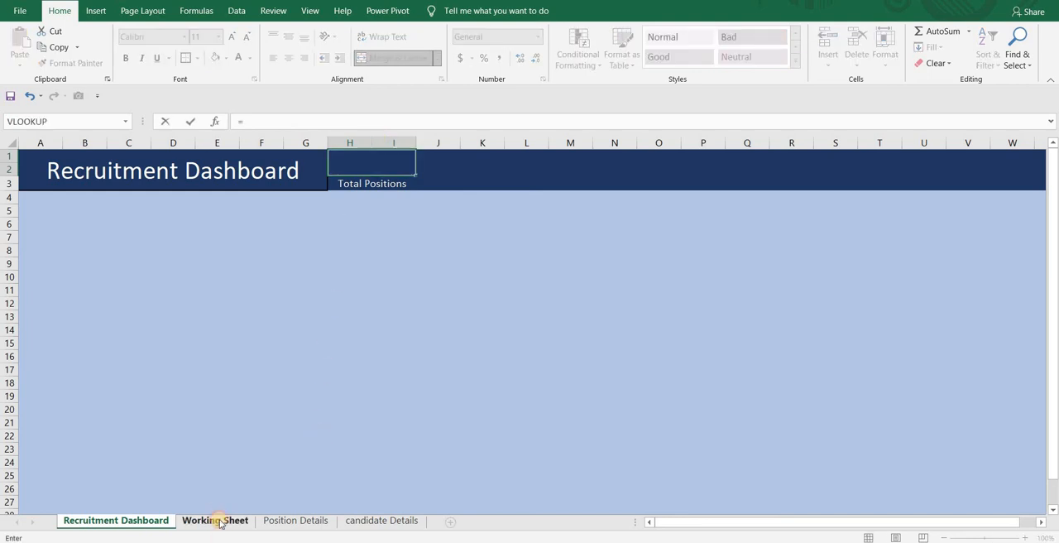
click(176, 275)
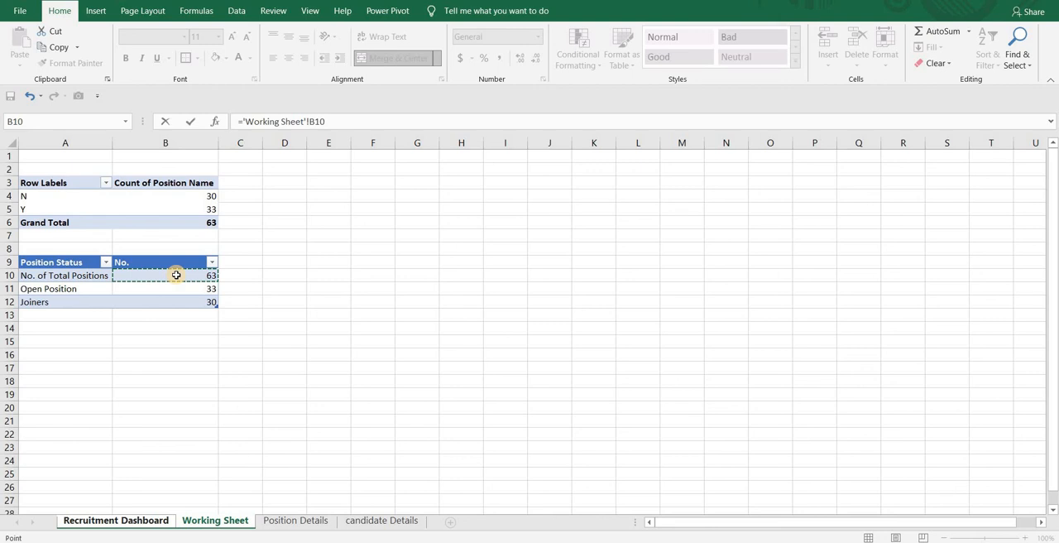
key(Return)
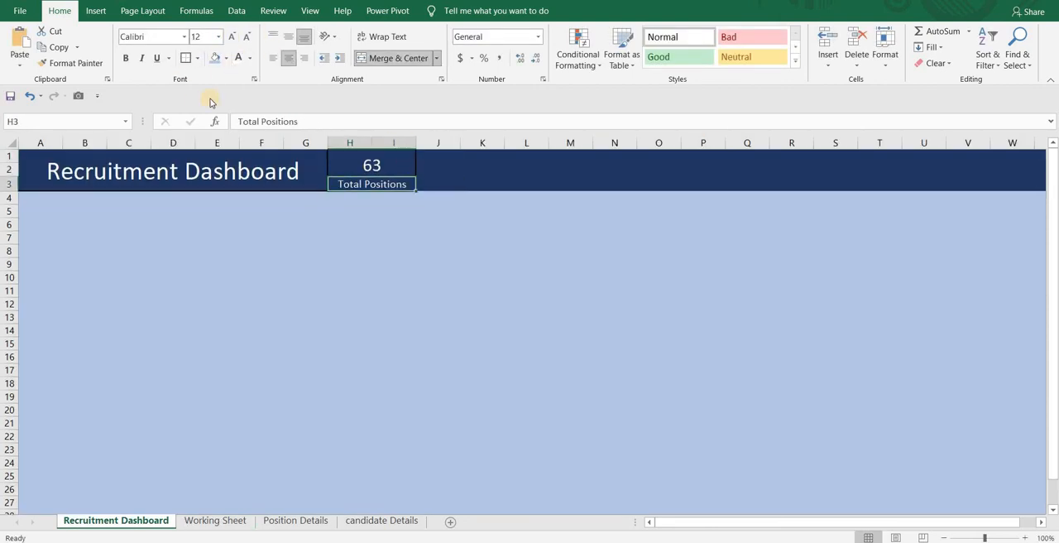
- Merge and center K1:L2 and K3:L3, and enter the label Open Positions in K3
drag(482, 156, 513, 166)
click(416, 59)
key(Return)
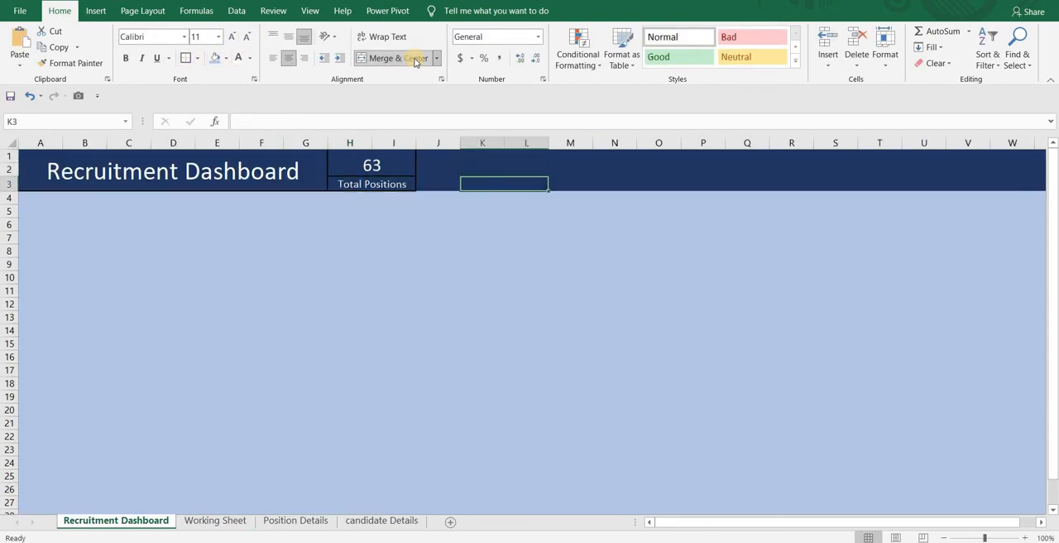
text(Open Positions)
key(Return)
- Link merged cell K1 above Open Positions to the Open Position number in the Working Sheet table
click(505, 165)
text(=)
click(210, 520)
key(Return)
- Bold the Total Positions label and copy the formatting of that figure and label to the Open Positions cells
click(383, 163)
click(73, 63)
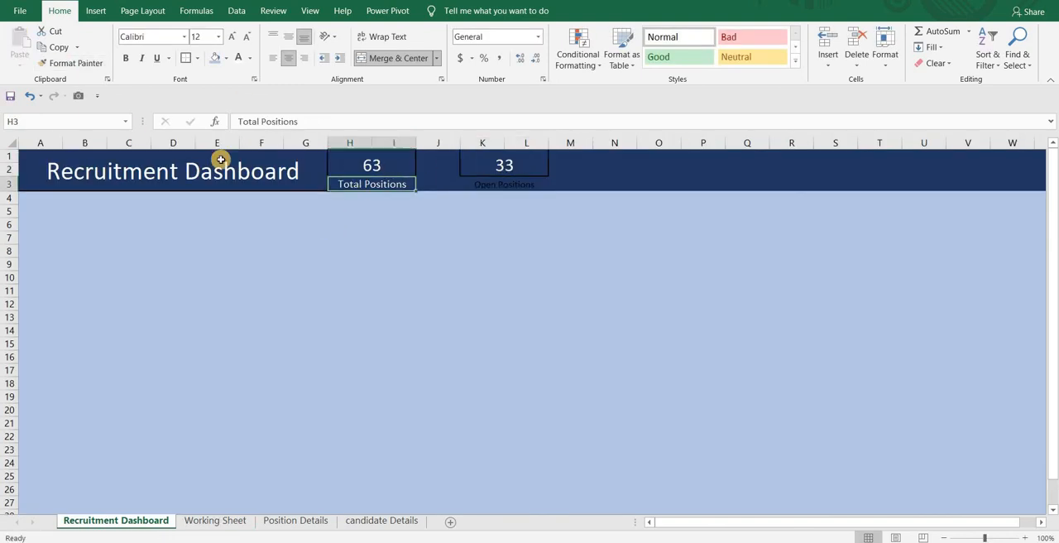
click(73, 63)
click(504, 183)
click(372, 183)
click(504, 184)
- Merge and center N1:O2 and N3:O3 in the dashboard header for a third figure and label
click(394, 58)
drag(615, 158, 659, 185)
click(394, 59)
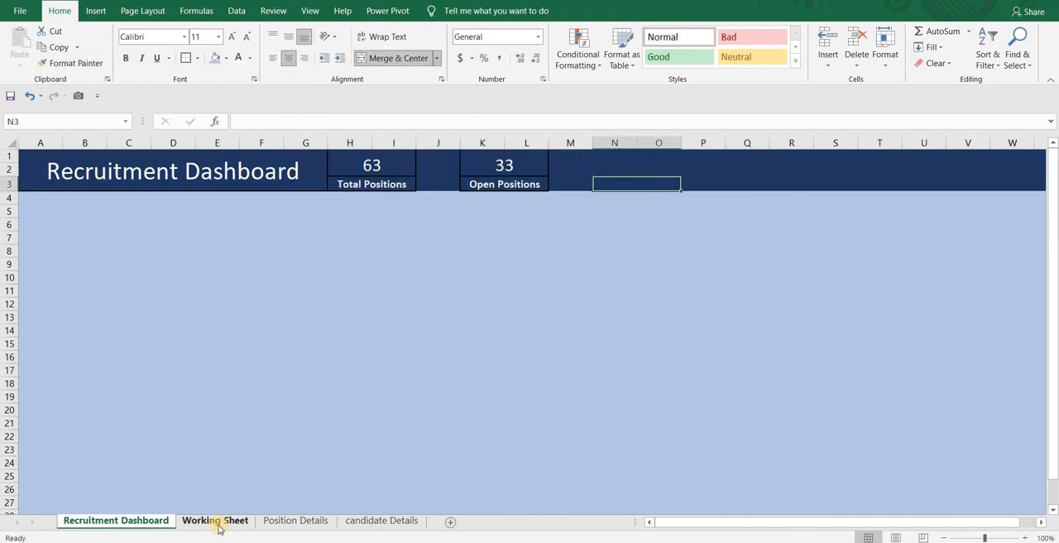
- Enter the label Joiners in N3 and link merged cell N1 above it to B12 of the Working Sheet
text(Joiners)
key(Up)
text(=)
click(215, 520)
click(198, 298)
key(Return)
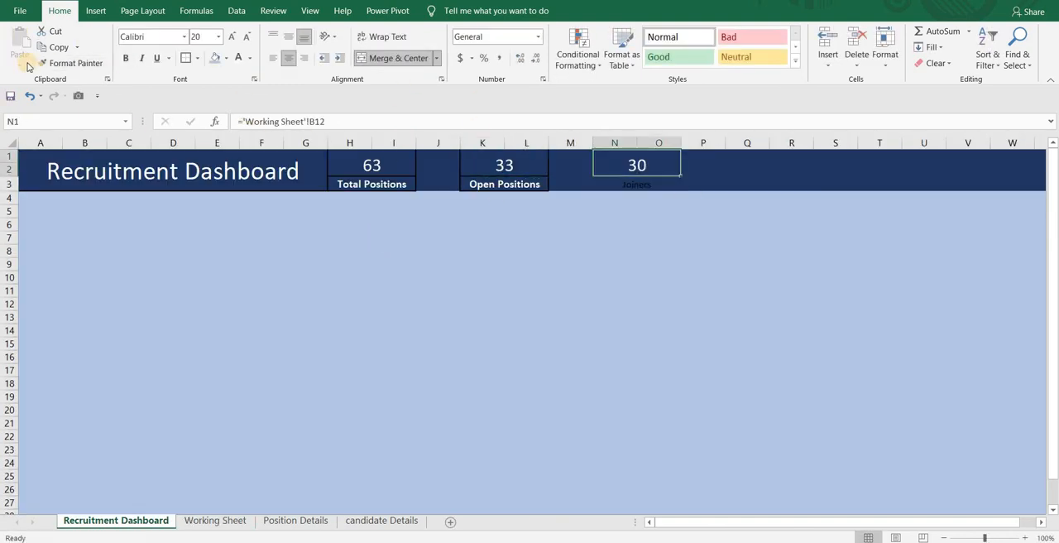
- Copy the formatting of the Open Positions label to the Joiners label
click(504, 184)
click(73, 63)
click(636, 184)
click(600, 211)
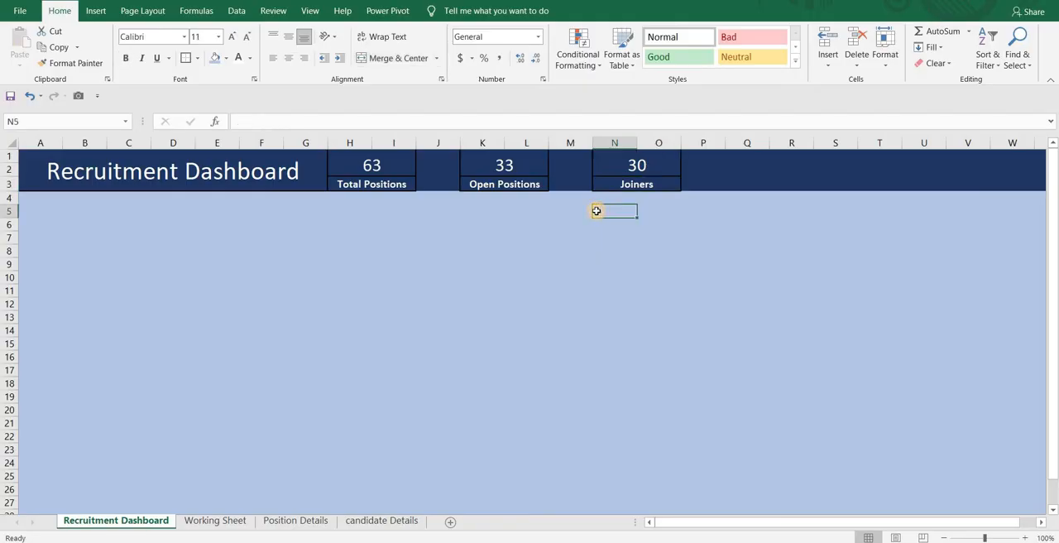